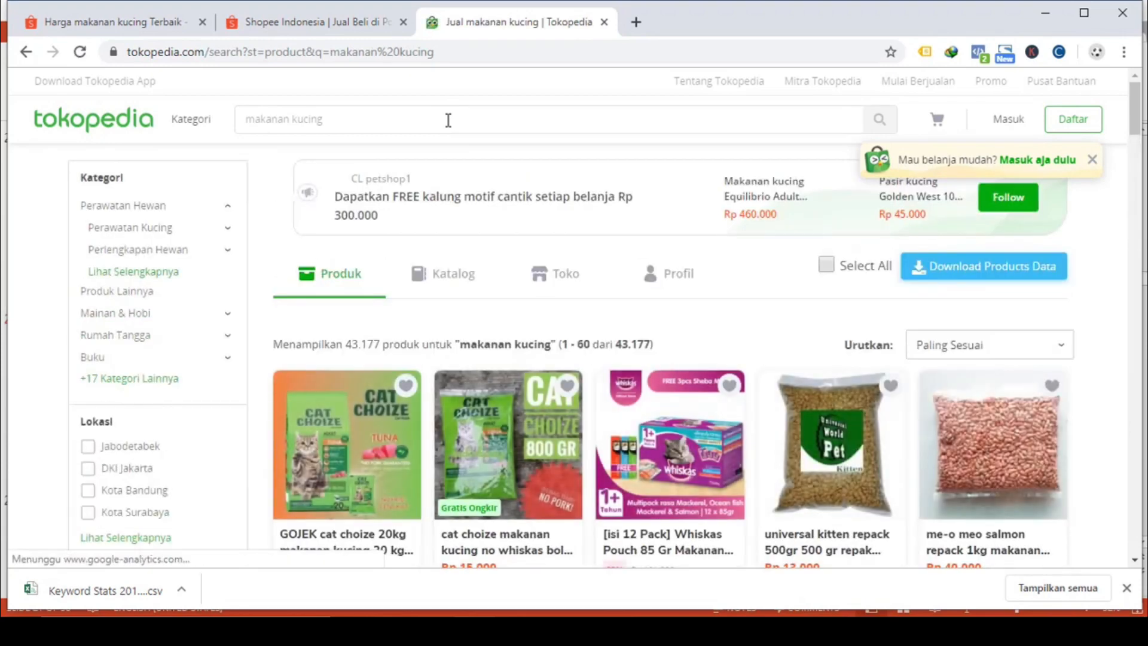
- Look through the product results for "makanan kucing", comparing the prices, sellers and ratings of the listings
scroll(443, 319, "down", 2)
scroll(443, 319, "down", 3)
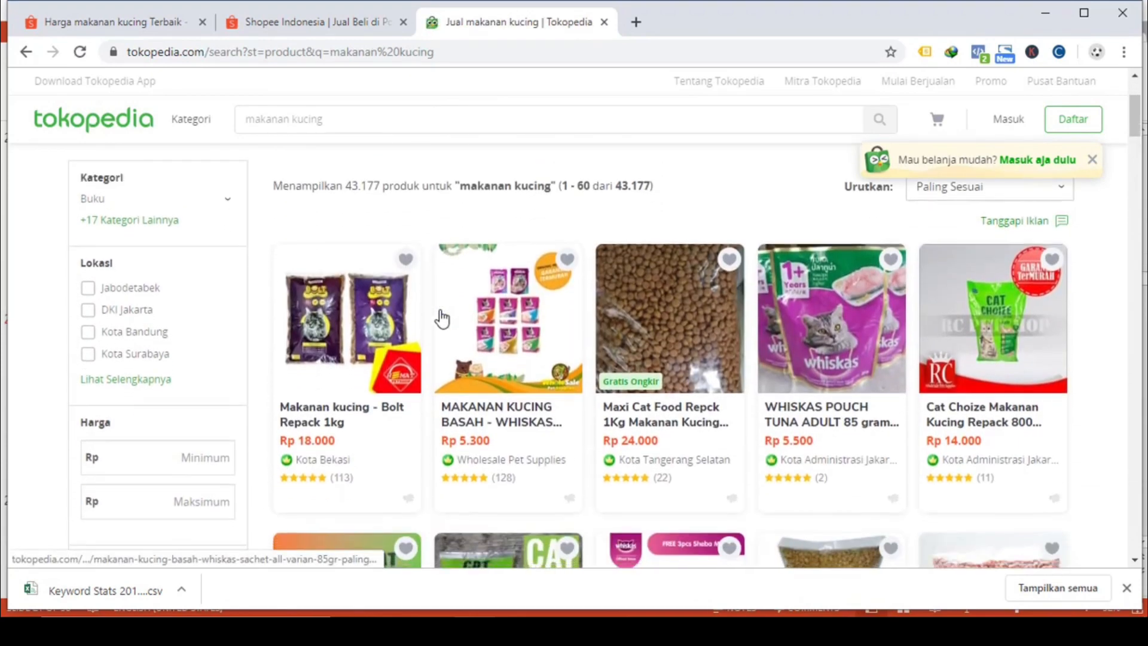
scroll(442, 319, "up", 2)
scroll(442, 319, "up", 1)
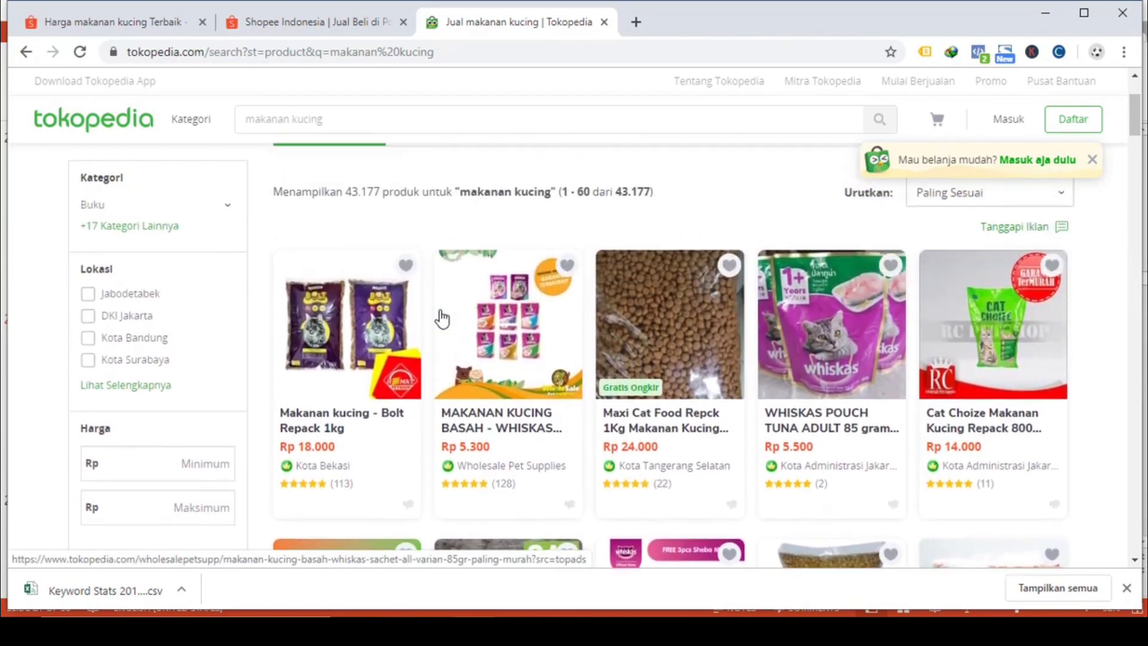
scroll(442, 318, "down", 2)
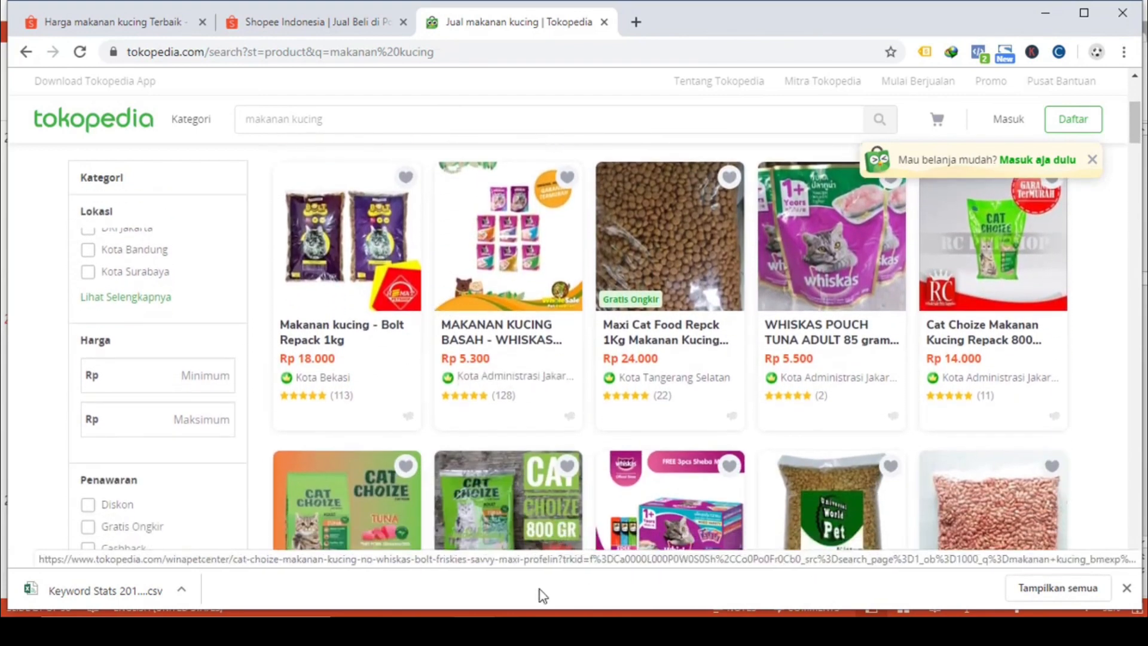
mouse_move(516, 613)
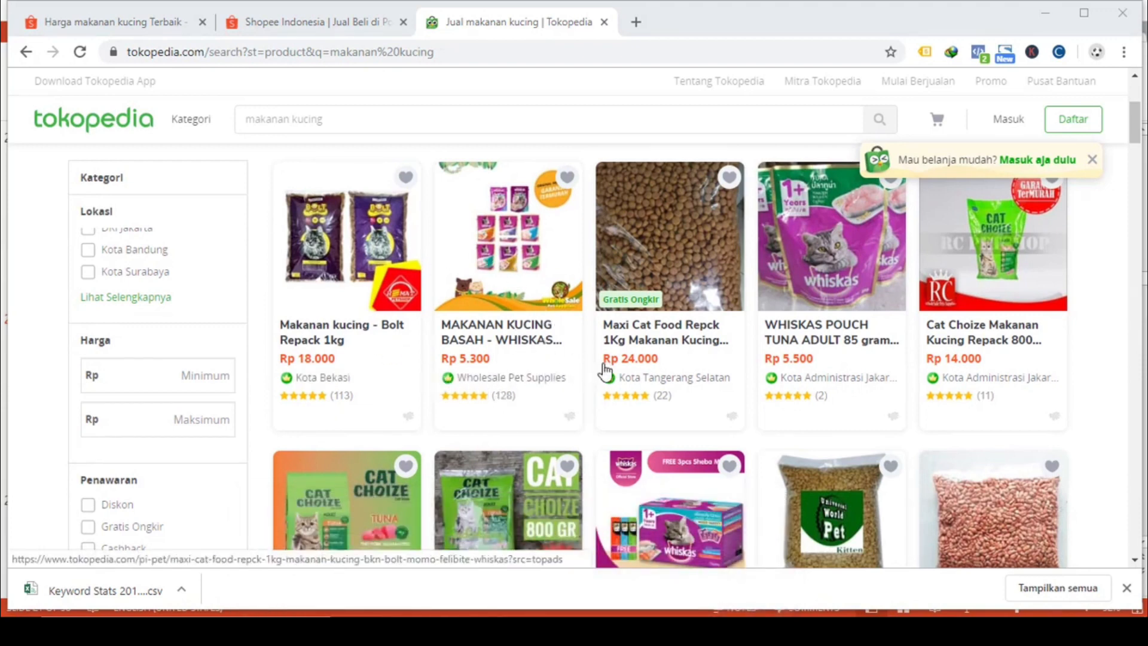
scroll(628, 409, "down", 2)
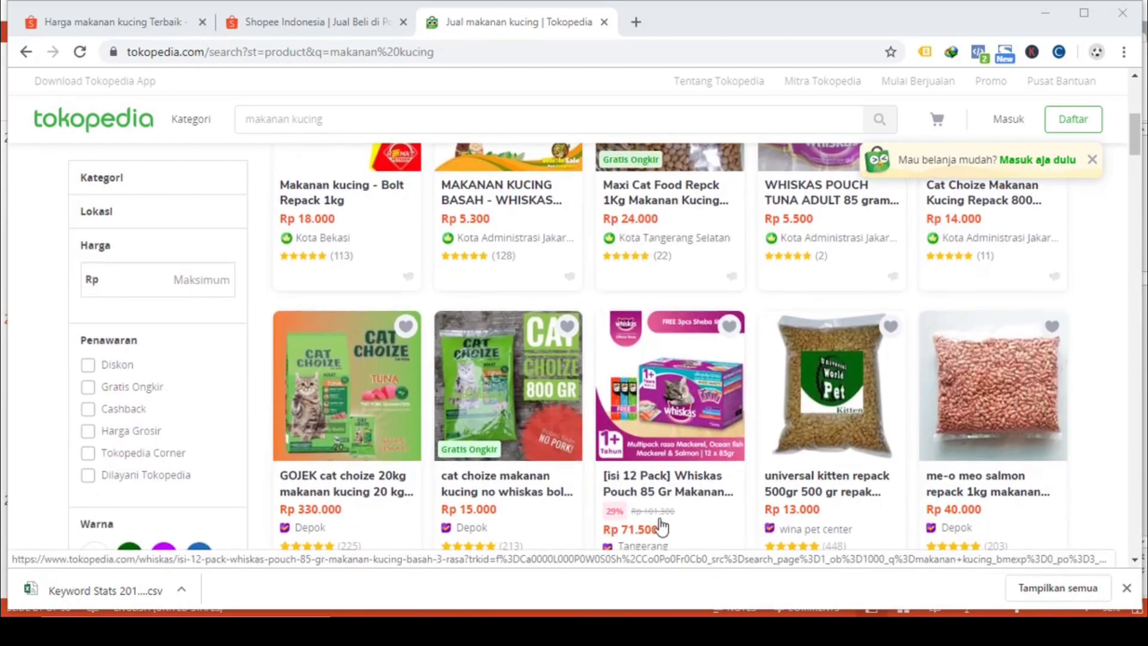
scroll(622, 472, "down", 2)
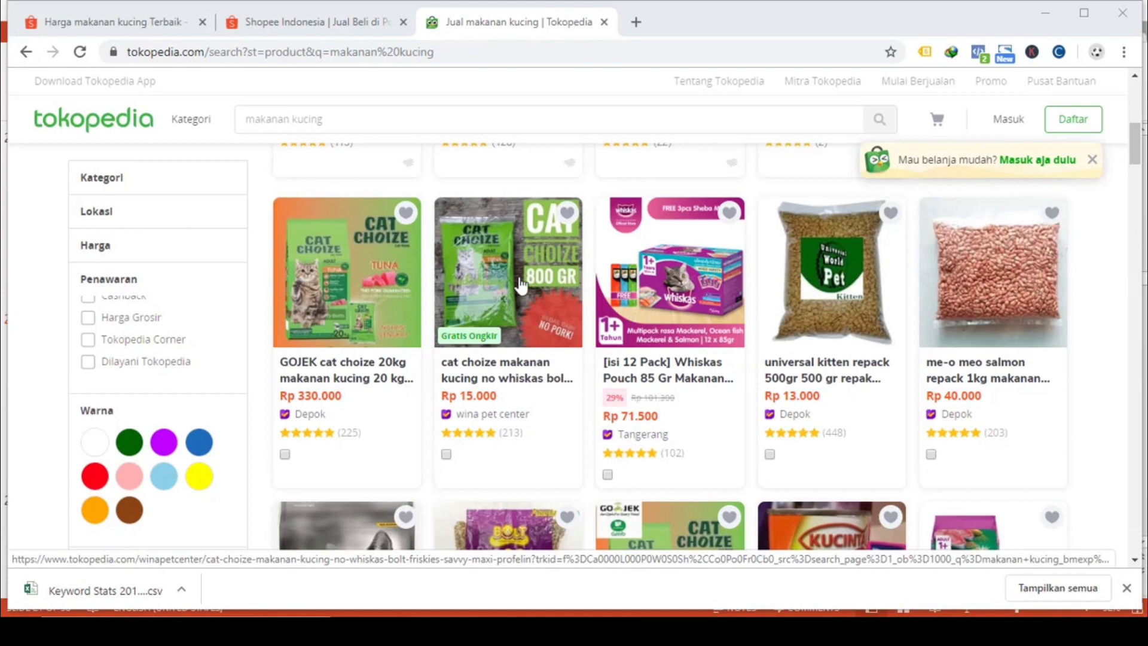
scroll(523, 287, "up", 3)
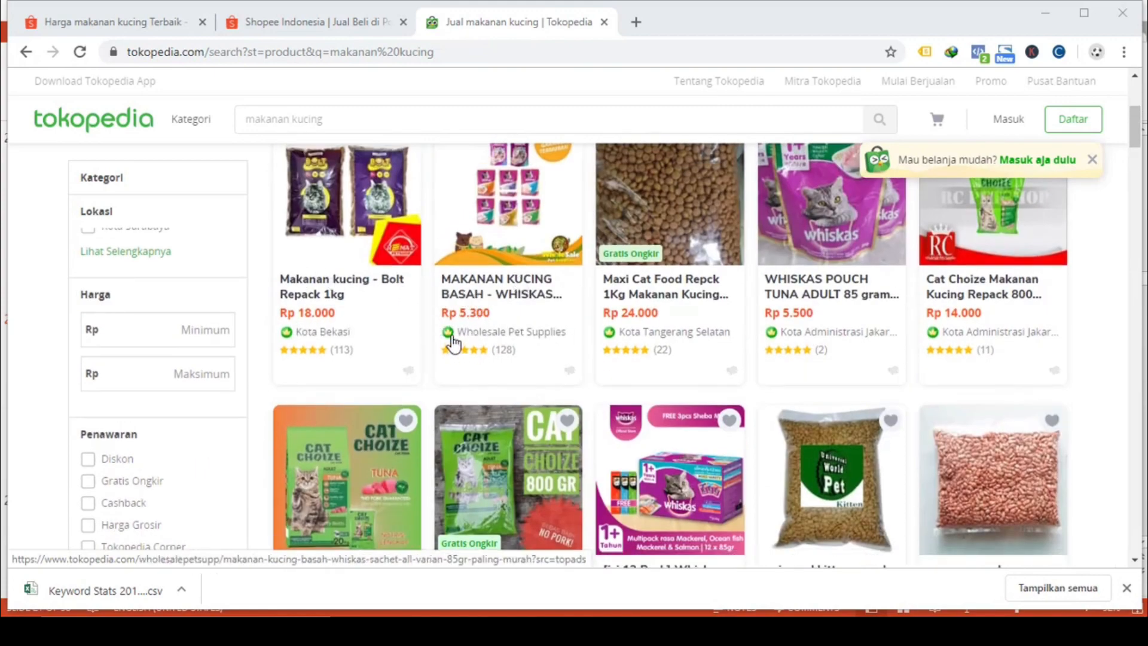
scroll(579, 461, "down", 2)
scroll(580, 461, "down", 1)
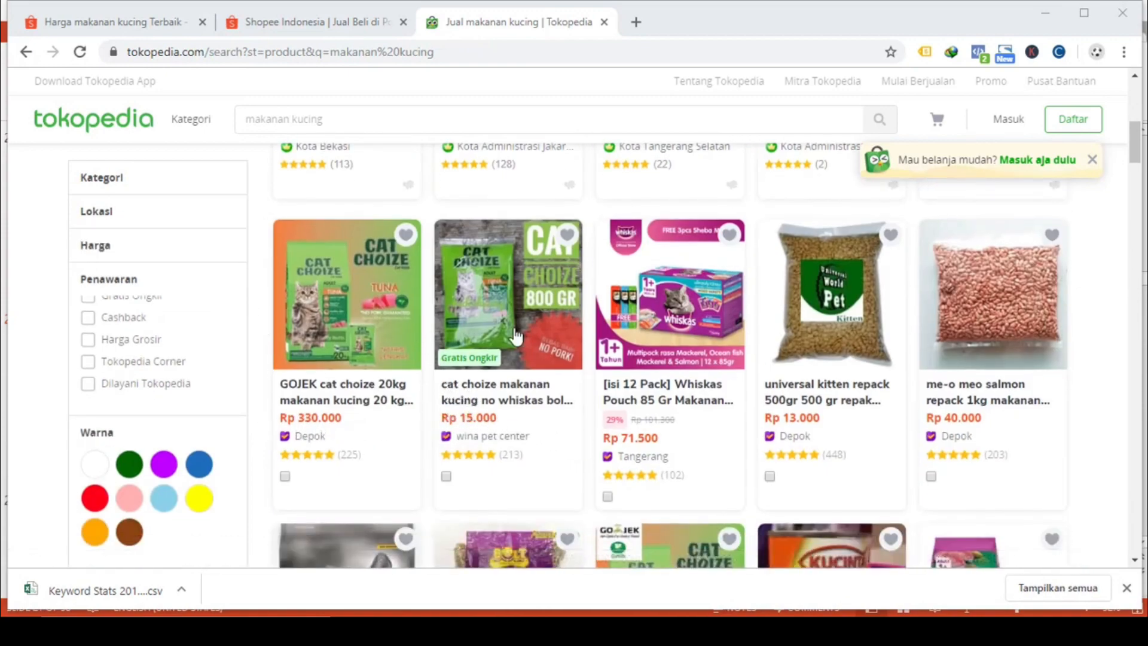
scroll(466, 377, "up", 1)
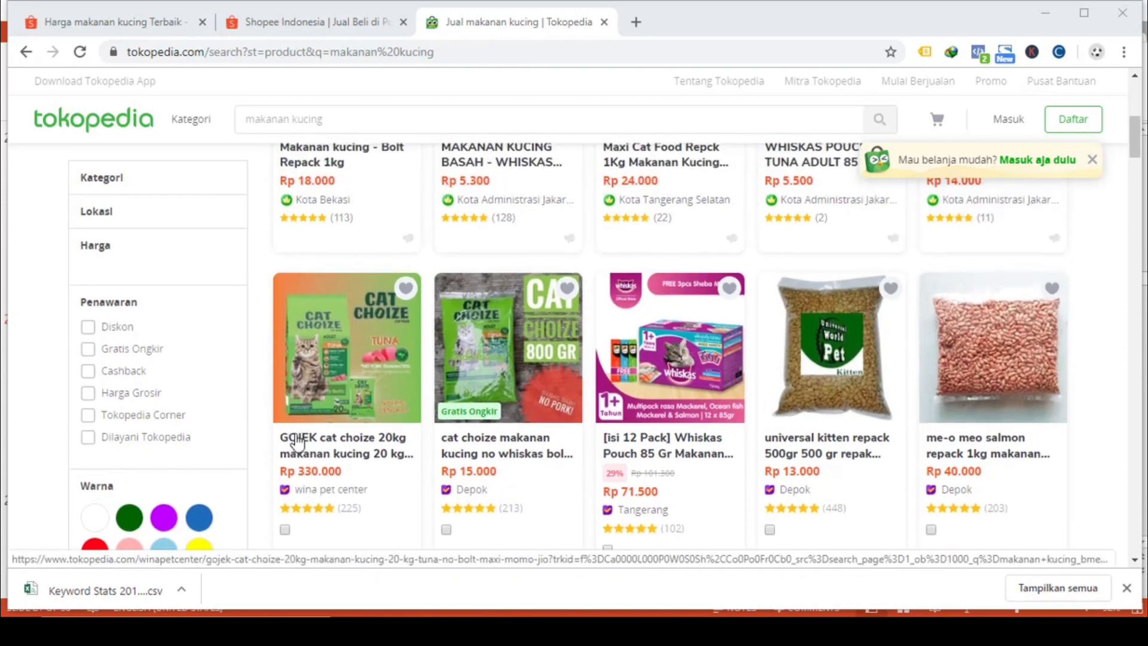
- Open the Cat Choize 800 gr listing from wina pet center and review its sales figures, product description and buyer reviews
left_click(457, 449)
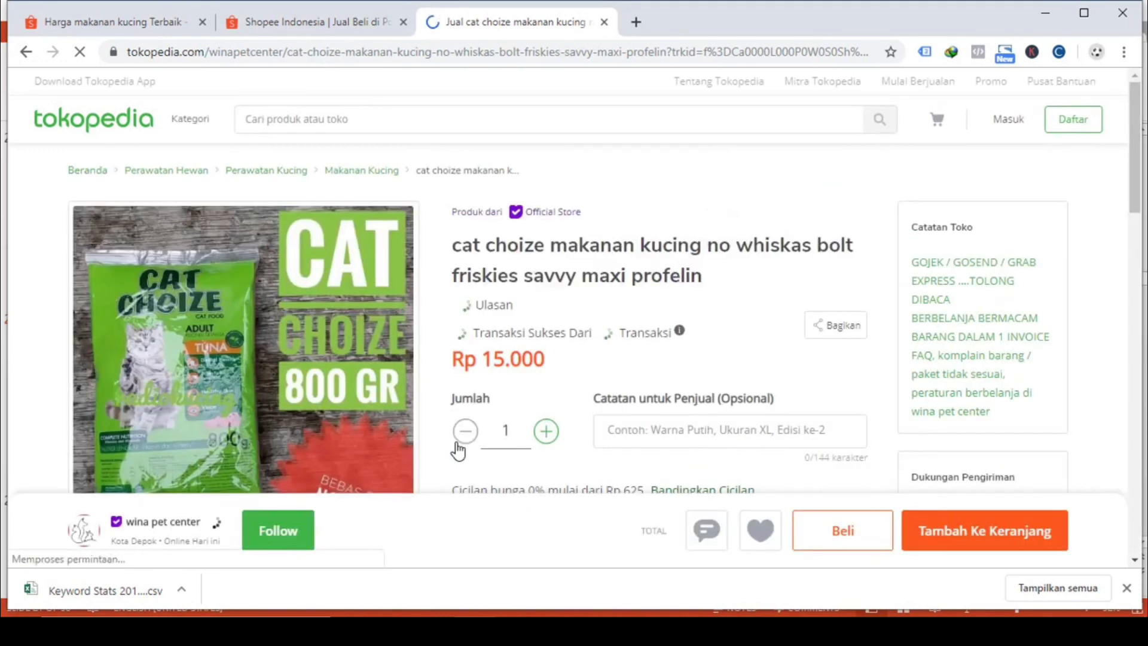
scroll(458, 449, "down", 9)
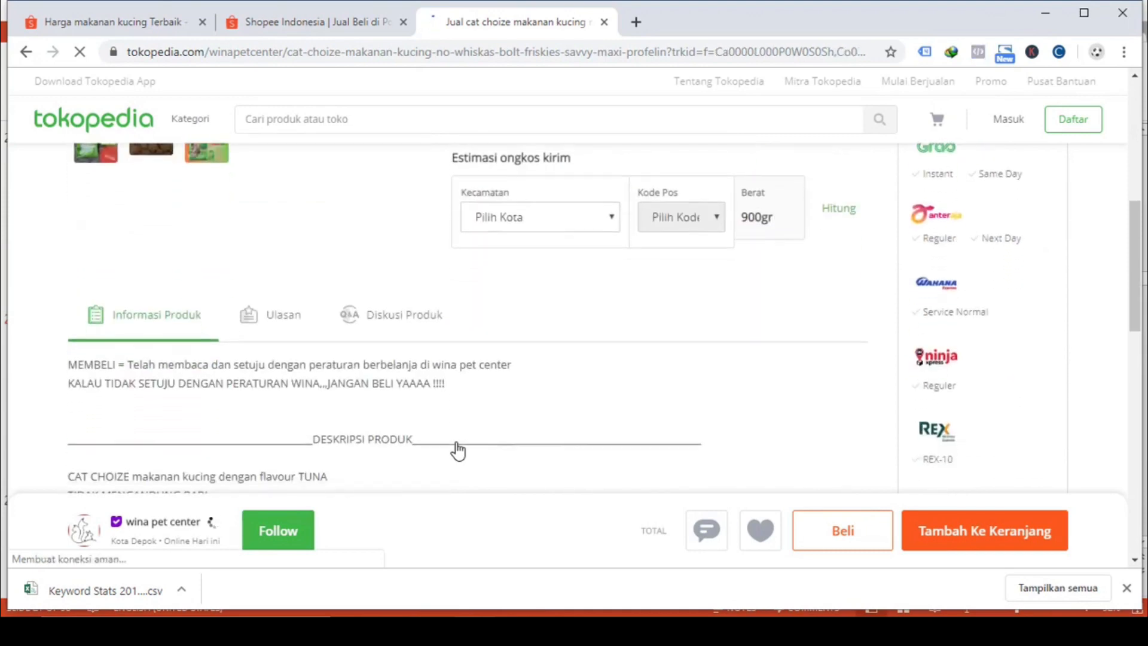
scroll(458, 449, "up", 4)
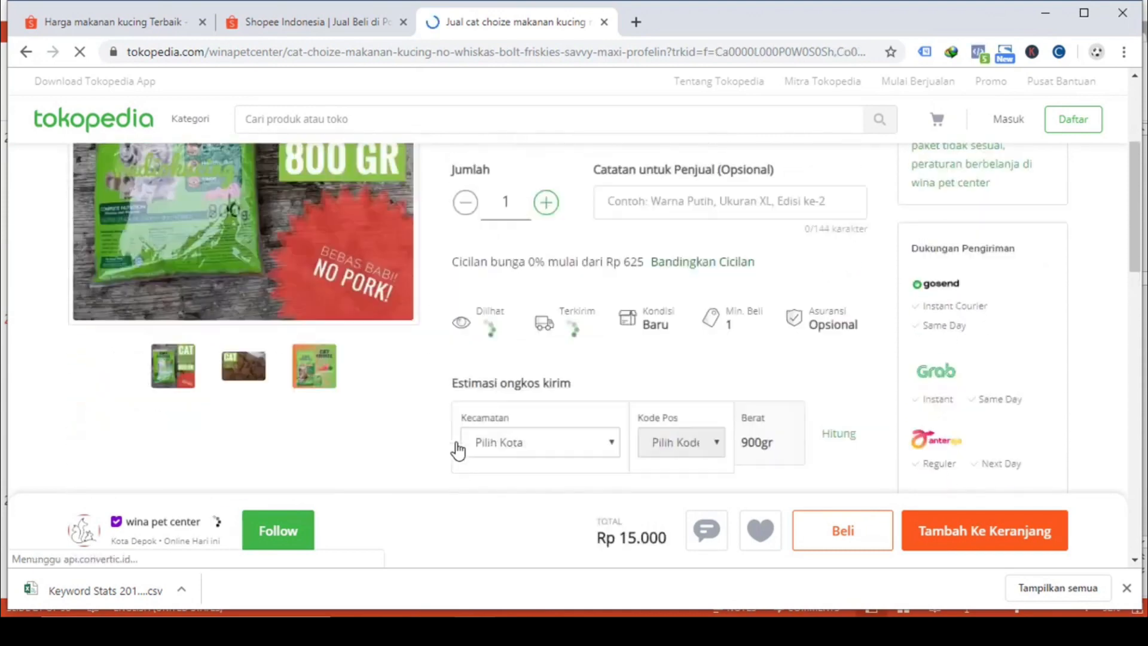
scroll(458, 449, "down", 12)
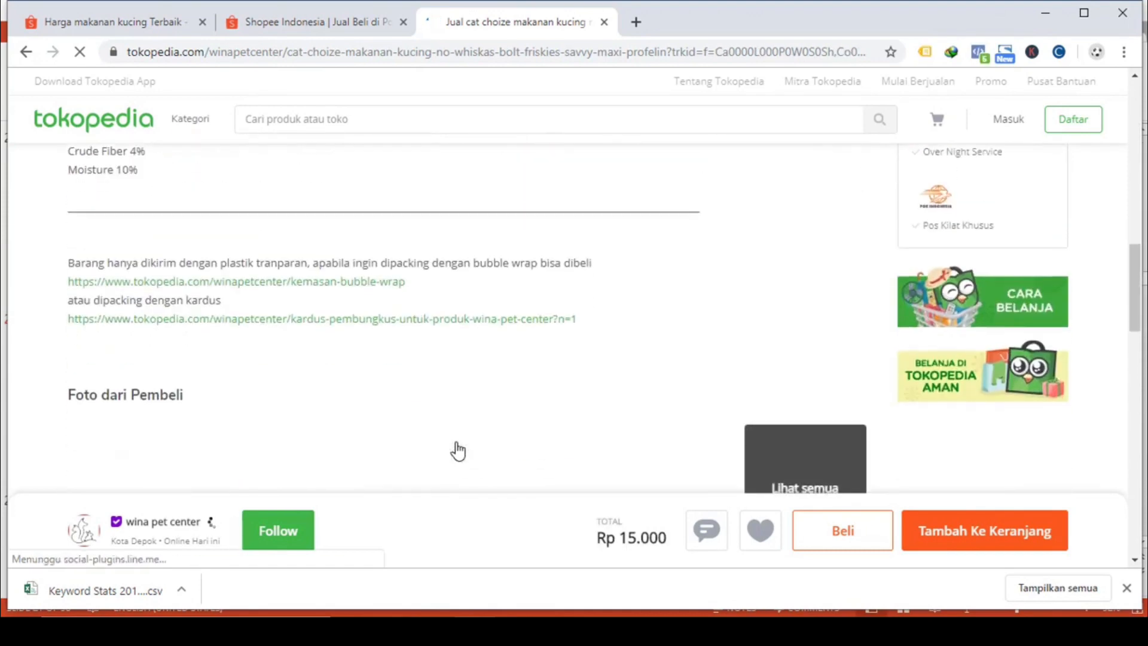
scroll(458, 450, "up", 4)
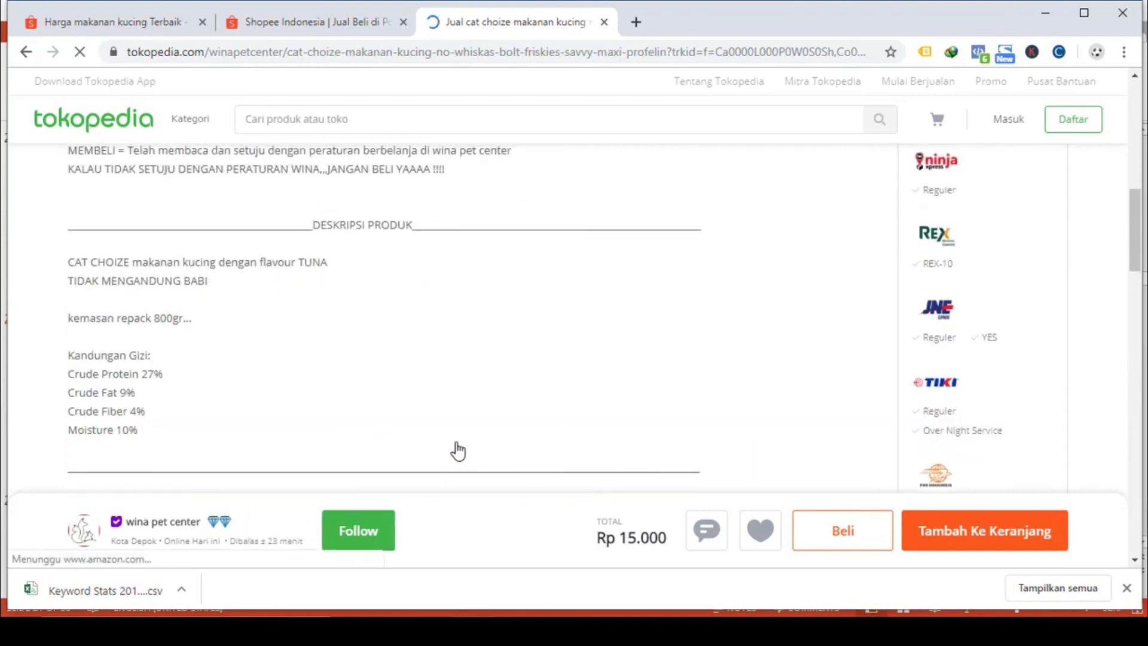
scroll(437, 362, "up", 3)
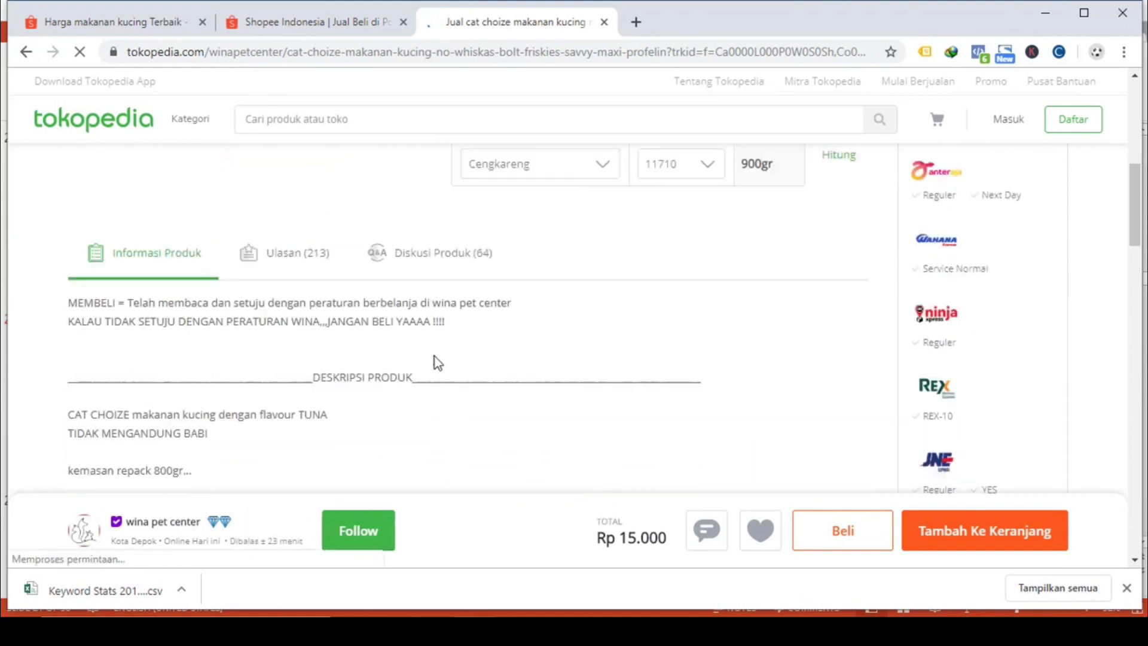
scroll(436, 356, "up", 4)
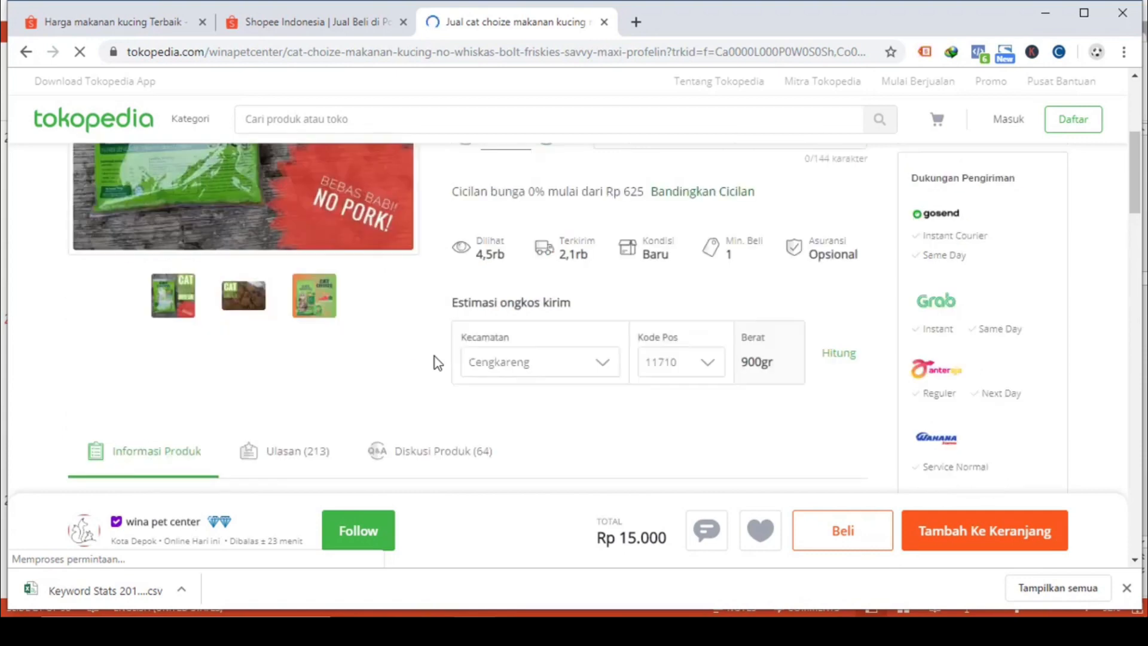
scroll(435, 357, "down", 4)
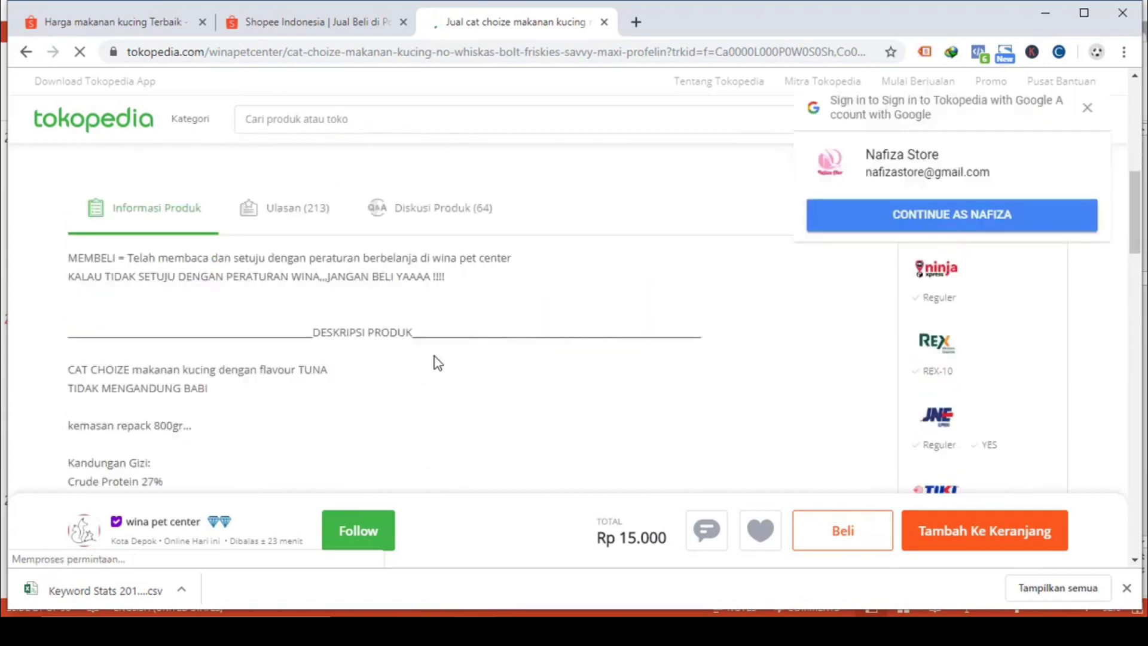
scroll(435, 356, "down", 10)
scroll(435, 357, "down", 12)
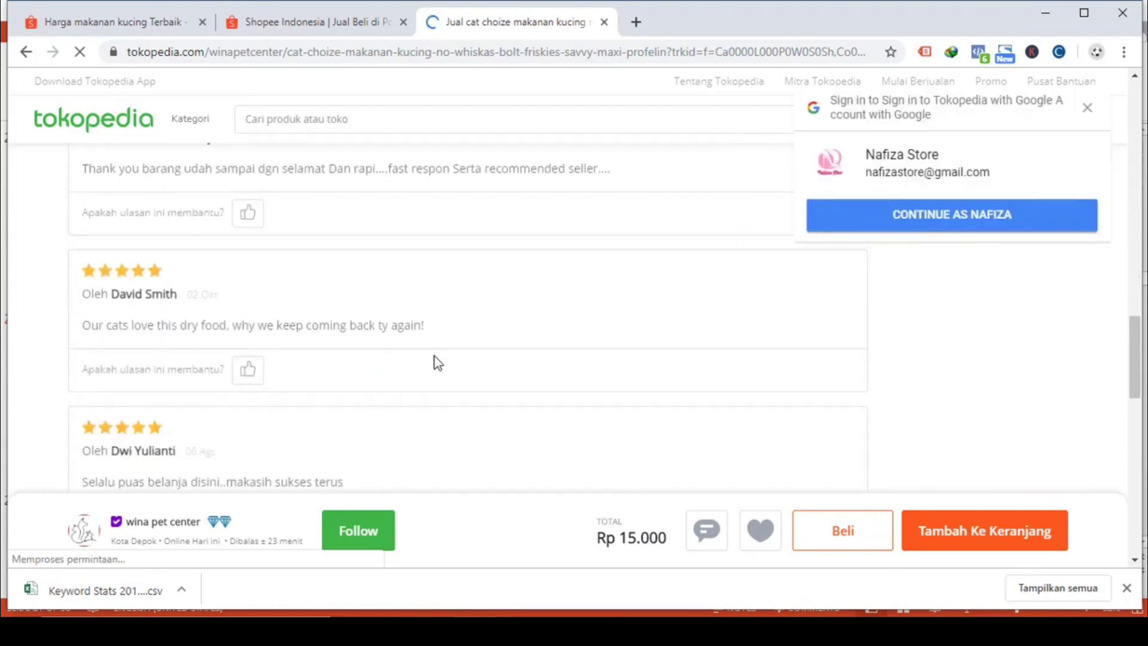
- Go from the product's reviews to the wina pet center shop page and dismiss the Google sign-in prompt
scroll(435, 357, "up", 1)
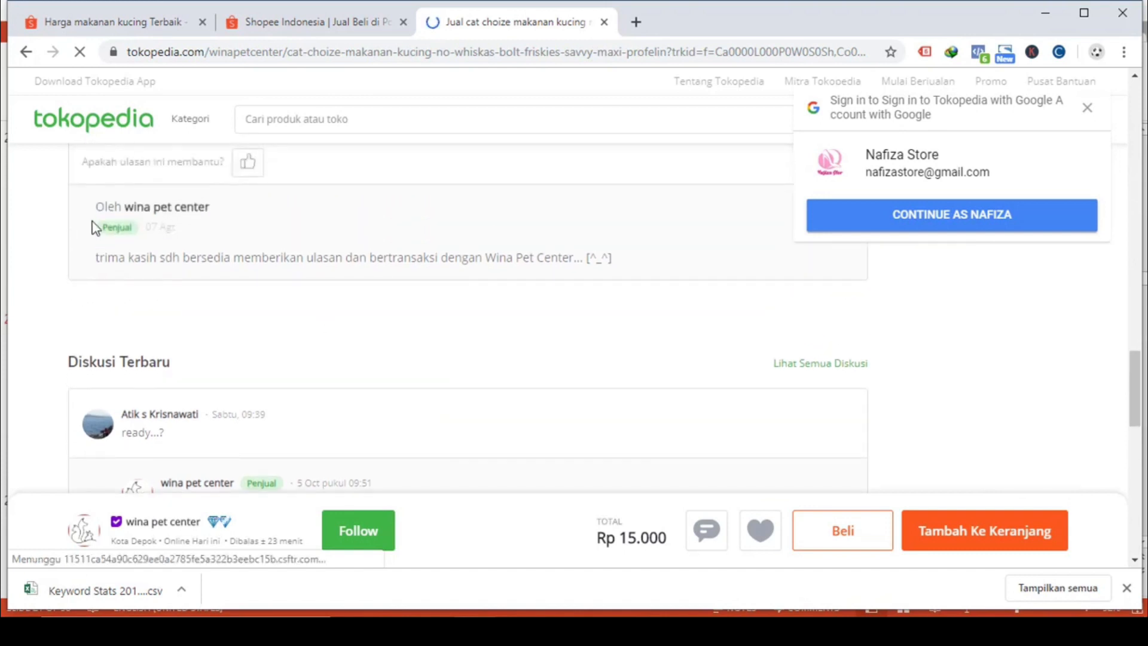
left_click(144, 215)
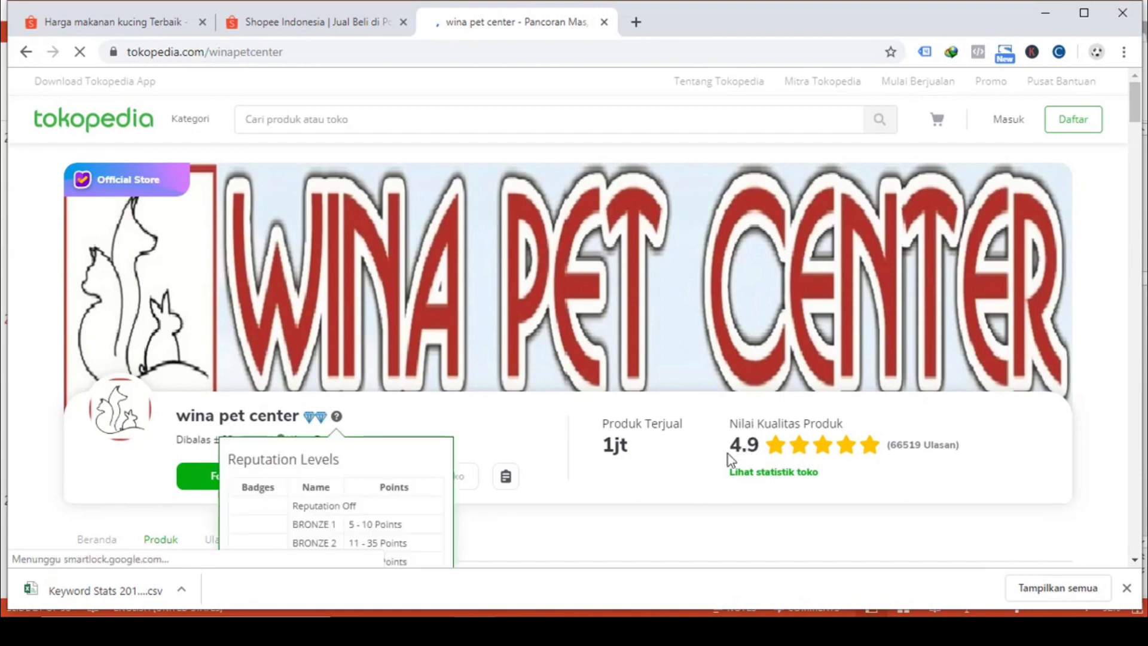
scroll(745, 443, "down", 4)
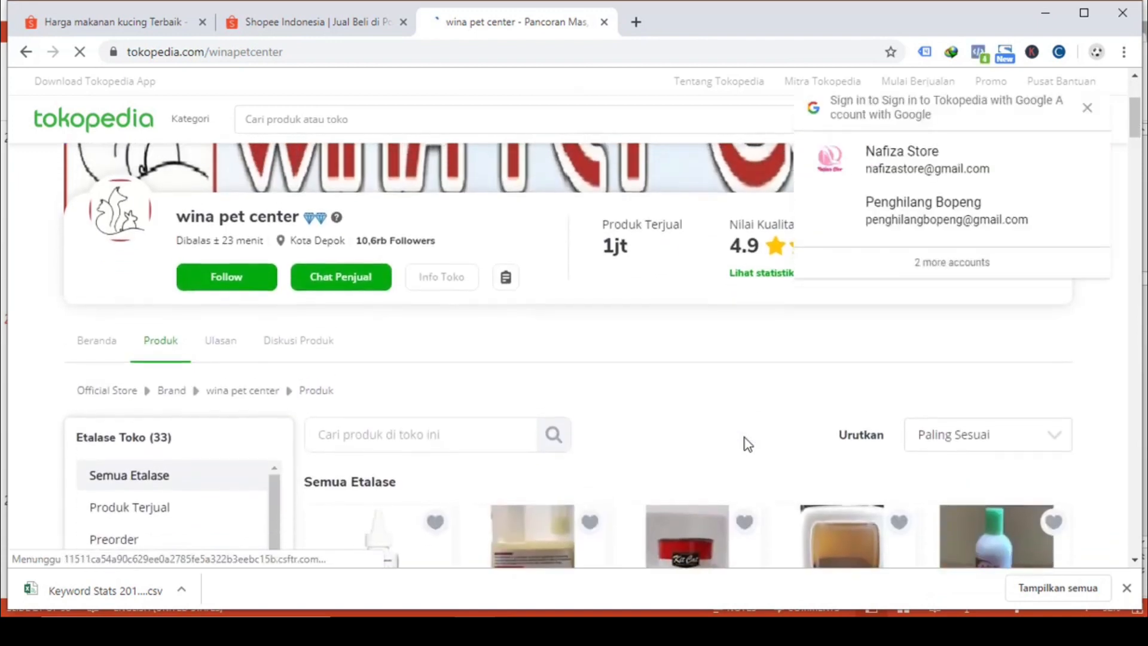
left_click(1092, 112)
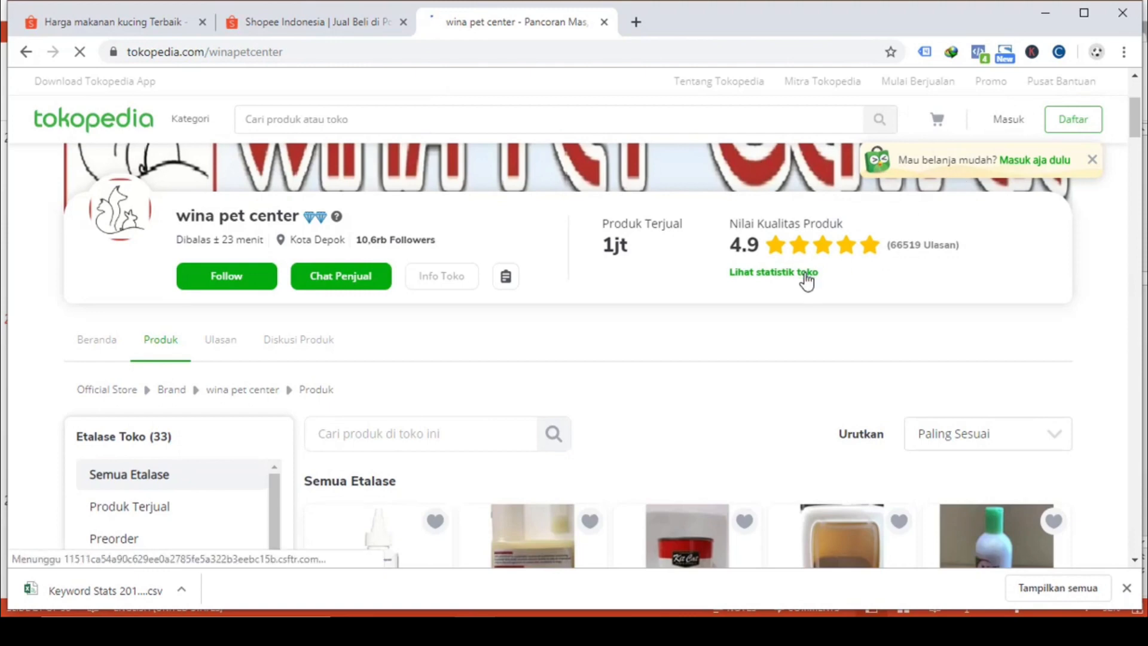
- Examine the range of products sold by wina pet center across all its showcases, including prices and ratings
scroll(807, 281, "down", 8)
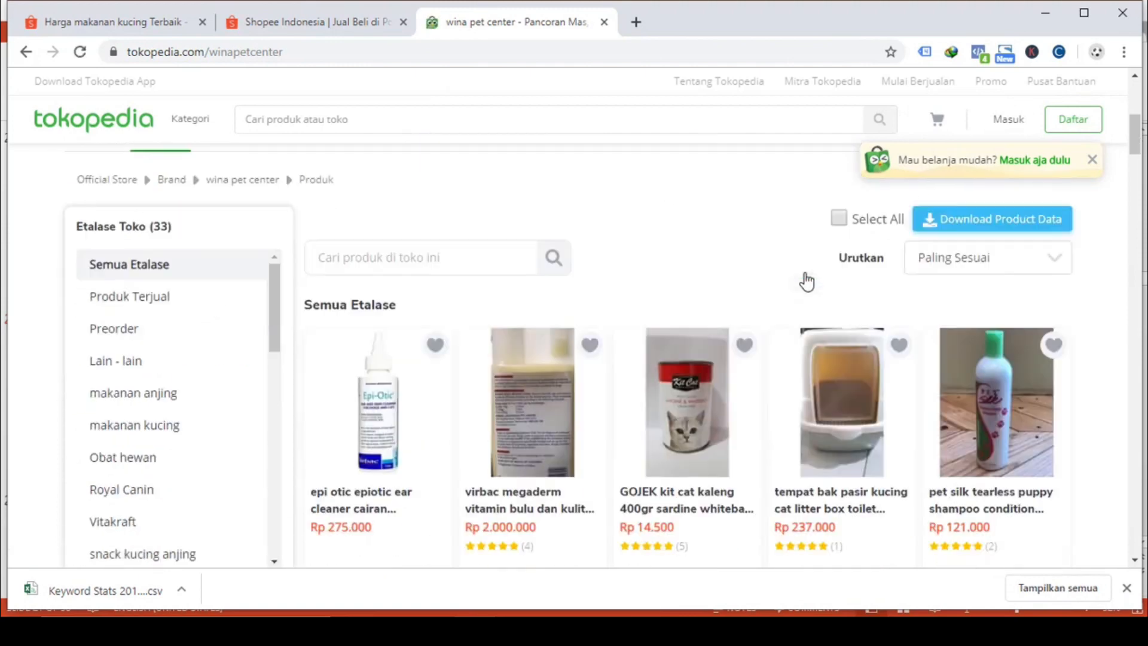
scroll(806, 281, "down", 12)
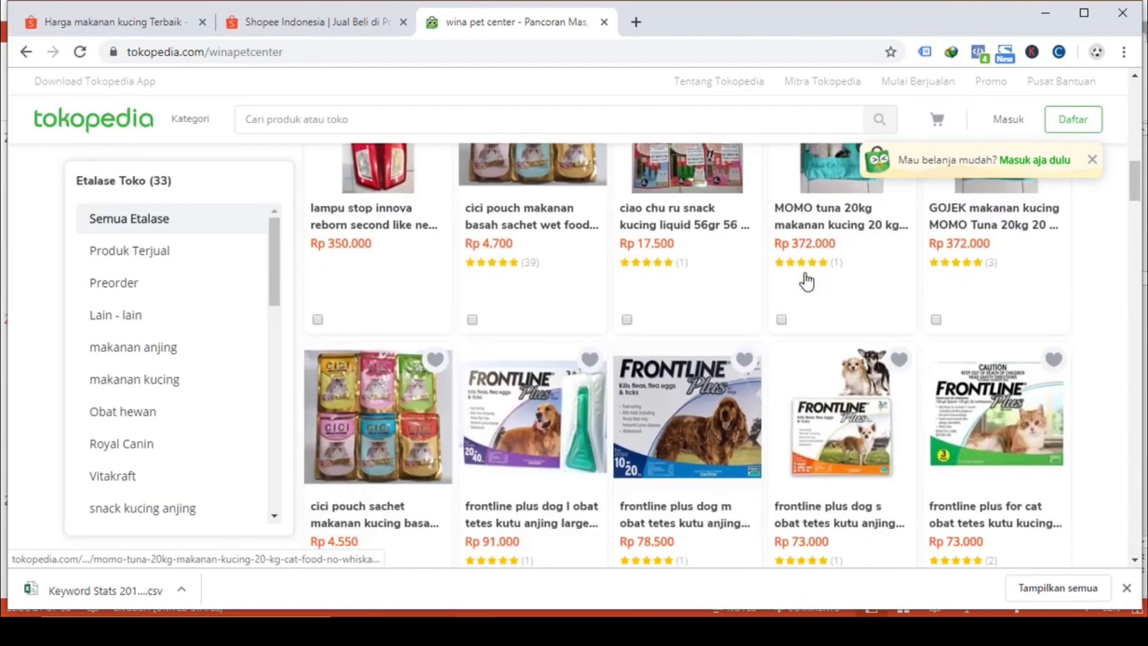
scroll(806, 281, "down", 12)
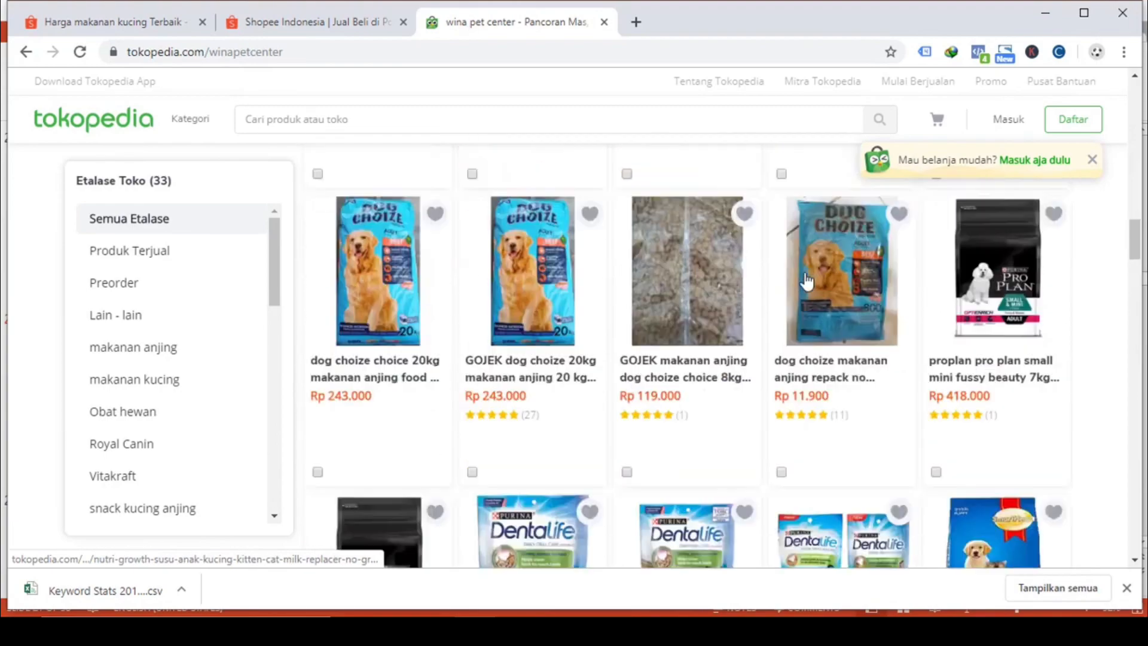
scroll(806, 281, "down", 7)
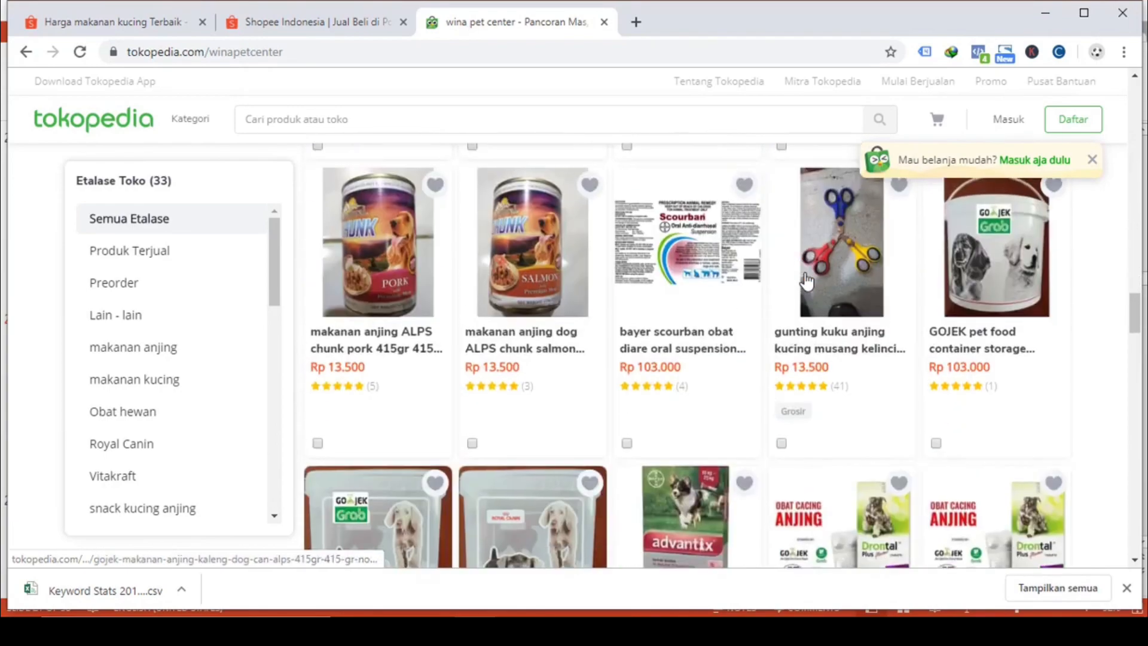
scroll(806, 281, "up", 10)
scroll(806, 281, "up", 8)
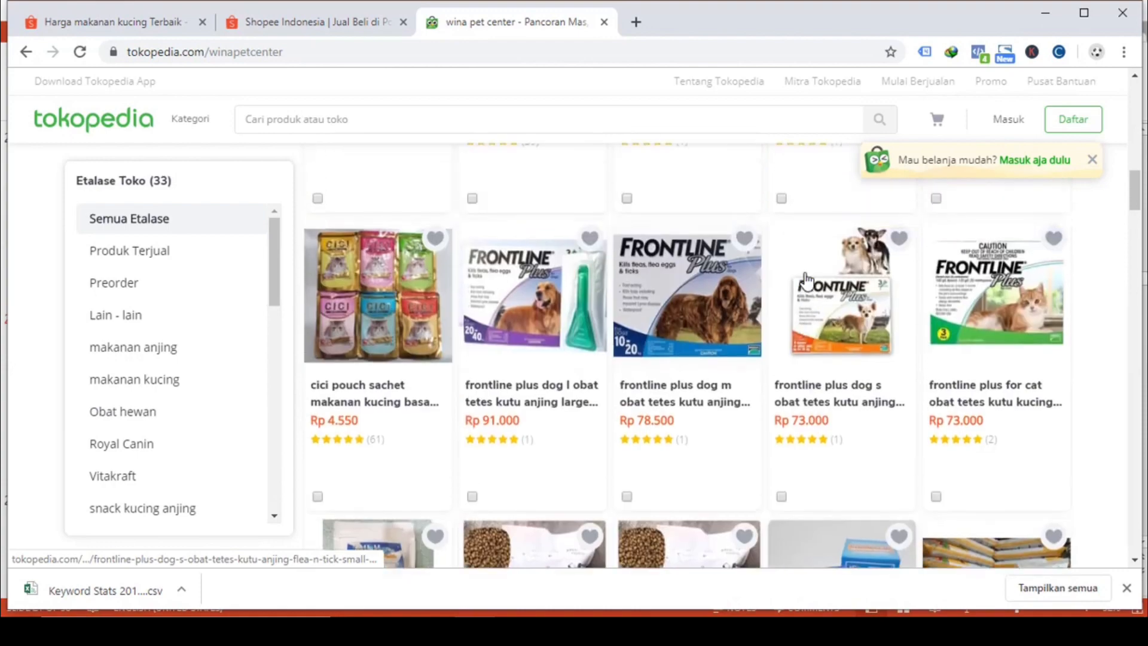
scroll(732, 371, "up", 7)
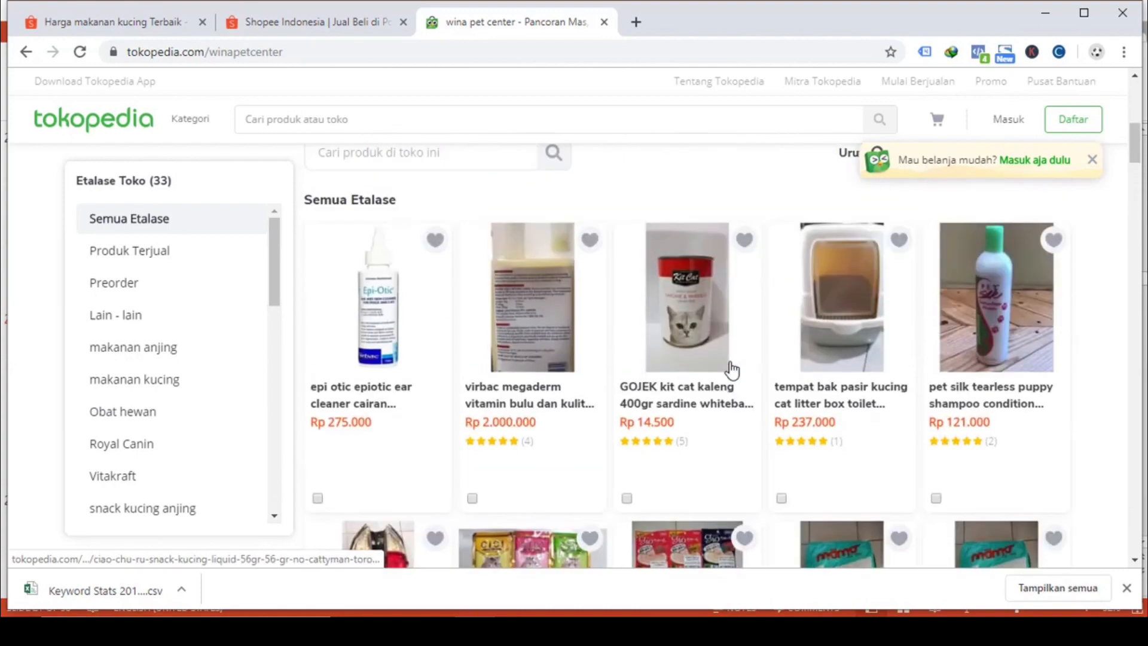
scroll(731, 371, "up", 4)
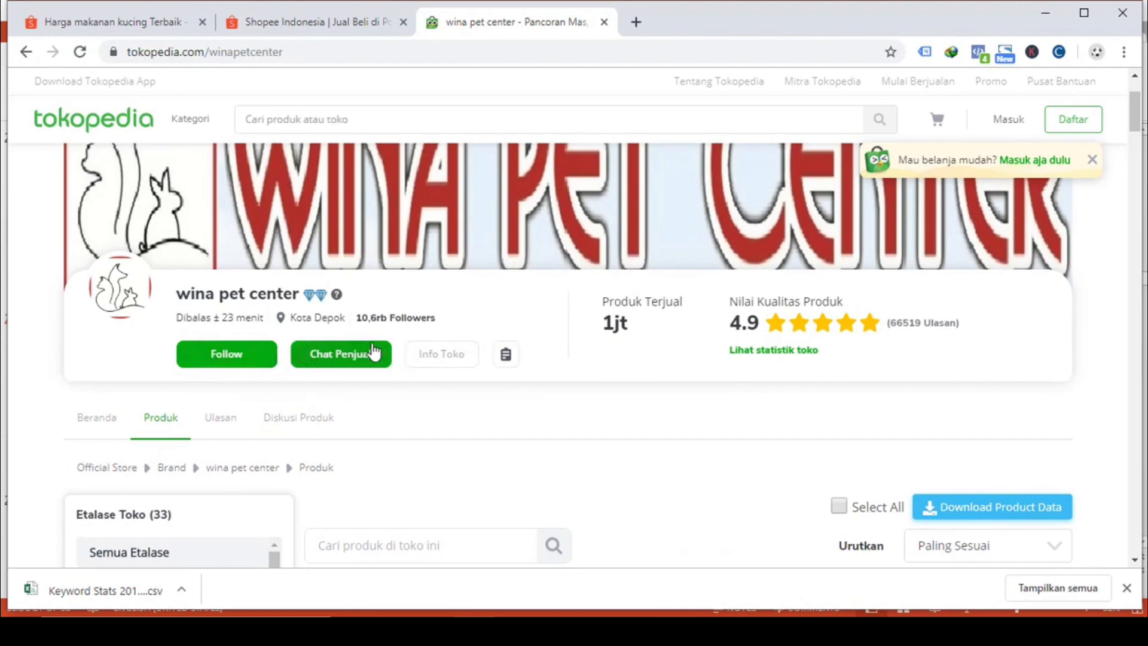
- Check the shop's address and opening date in its shop information, and close the information window
left_click(449, 356)
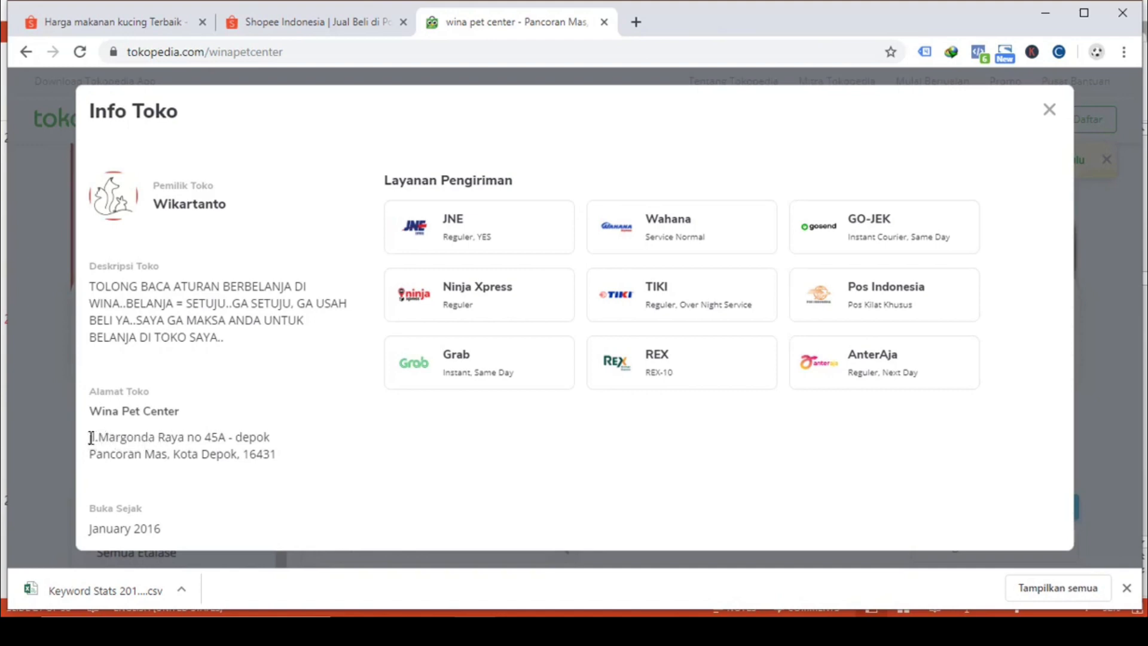
left_click_drag(90, 437, 149, 435)
left_click(149, 436)
left_click_drag(163, 528, 98, 529)
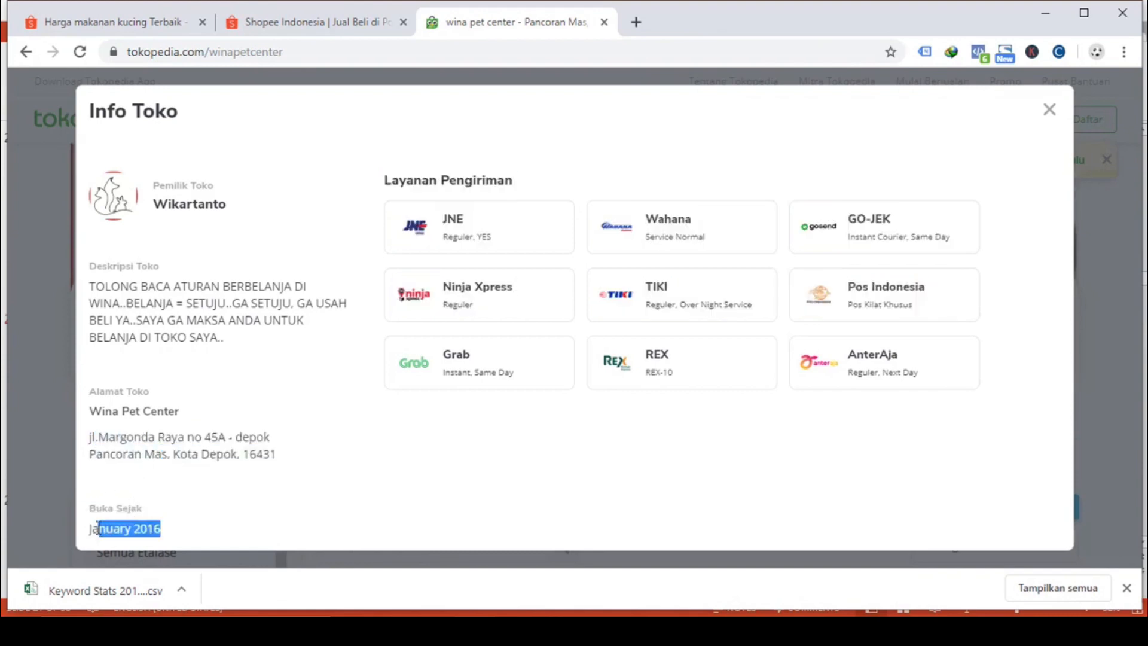
left_click(160, 323)
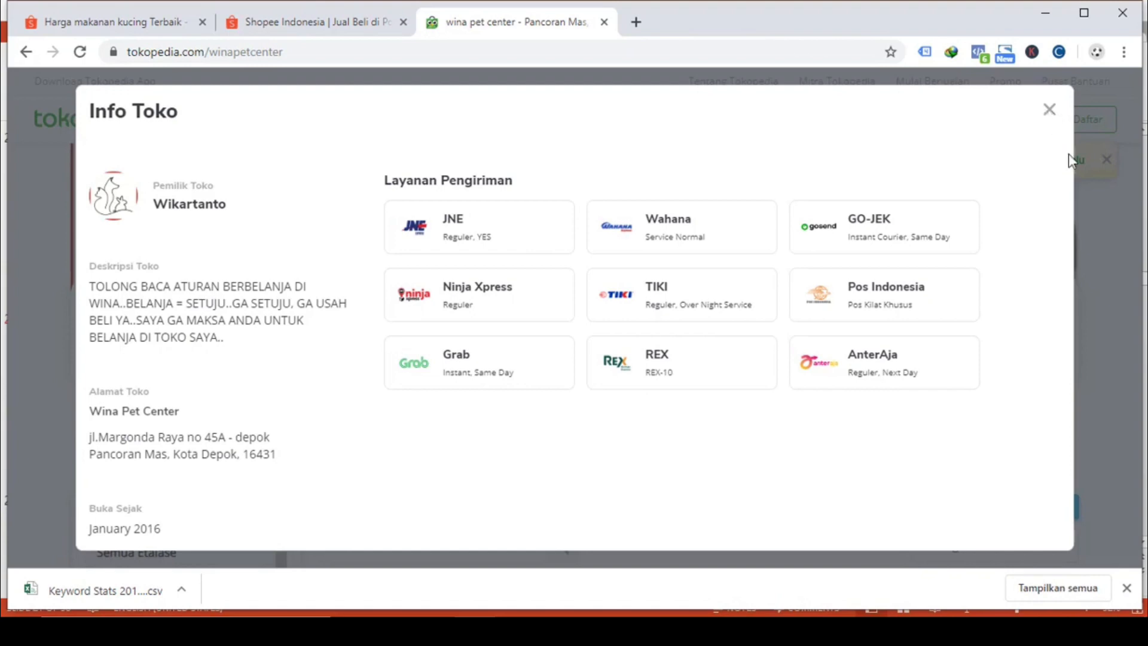
left_click(1050, 112)
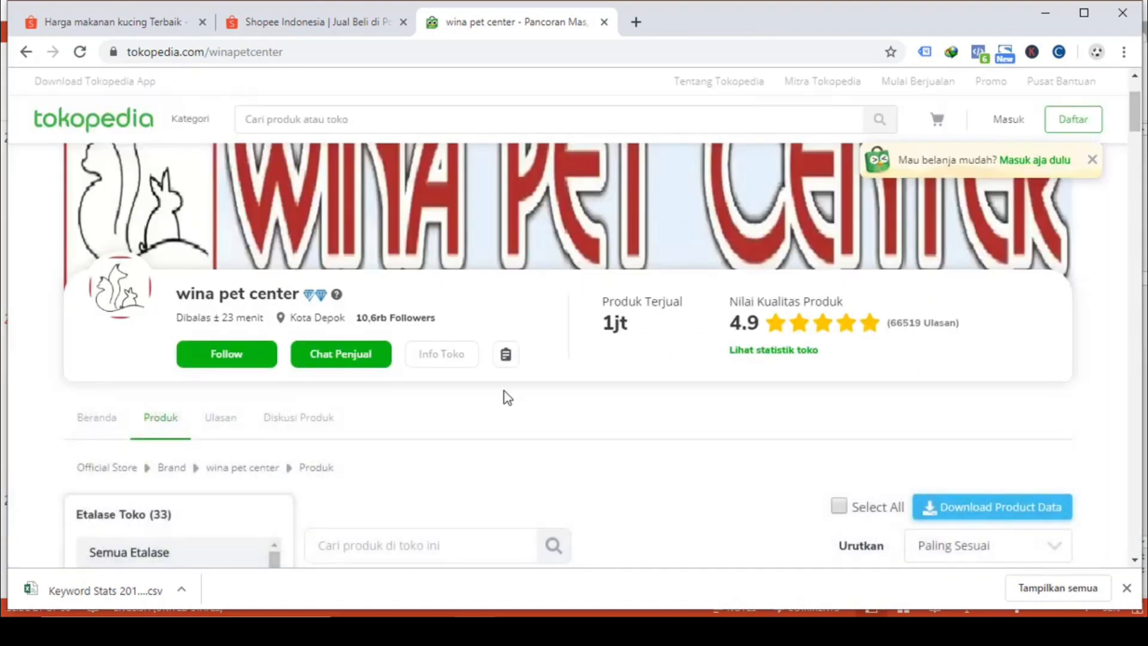
scroll(507, 398, "down", 4)
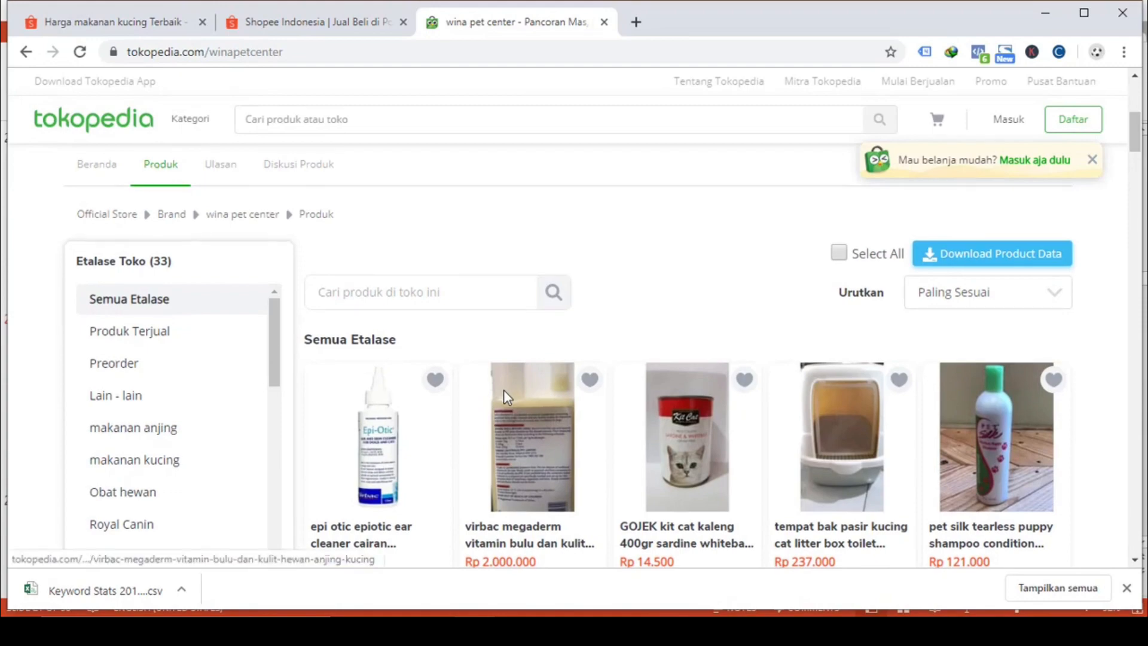
scroll(503, 390, "down", 3)
scroll(503, 390, "up", 3)
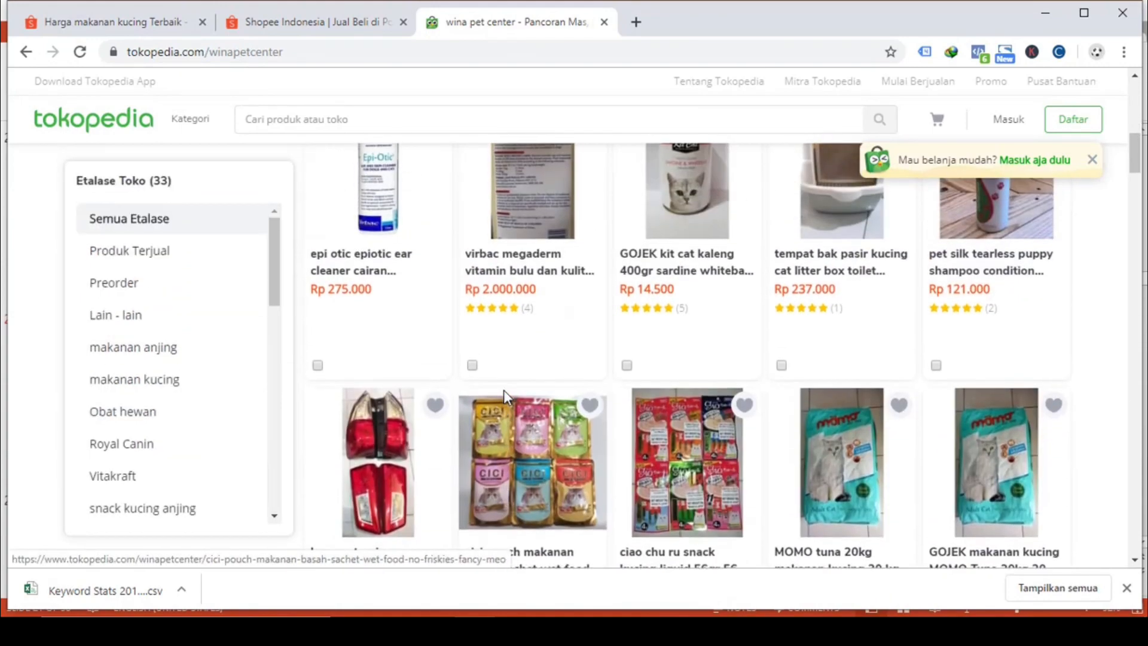
- Look over more of the wina pet center products and mark all listed products for product data download
scroll(503, 389, "down", 4)
scroll(503, 389, "down", 3)
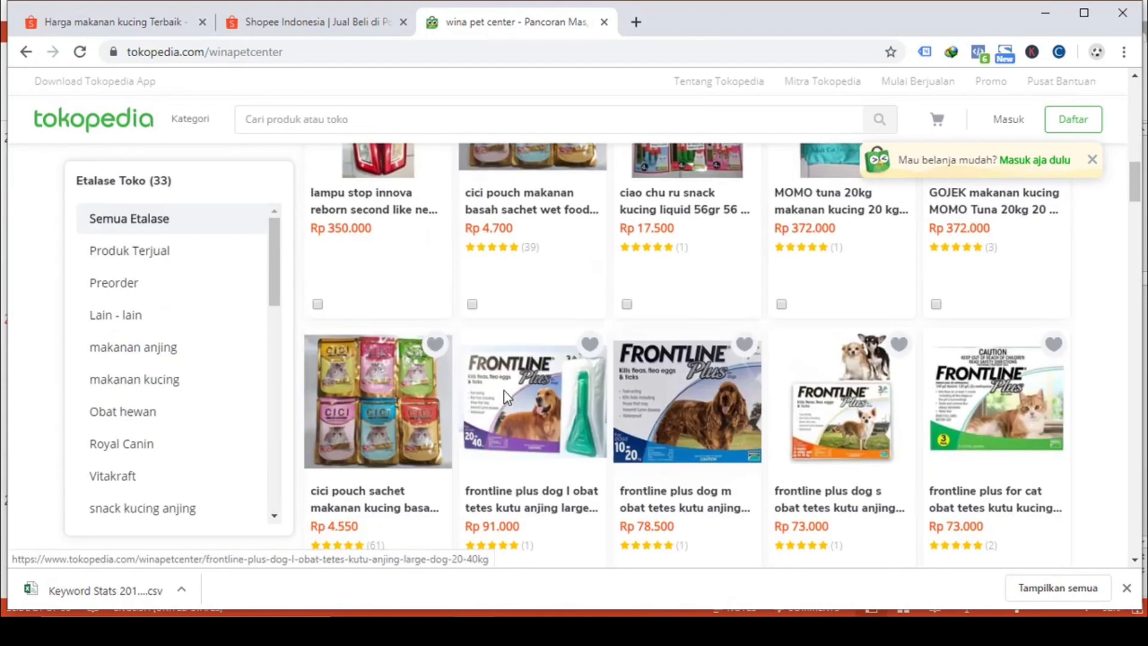
scroll(503, 389, "up", 6)
scroll(503, 389, "up", 6)
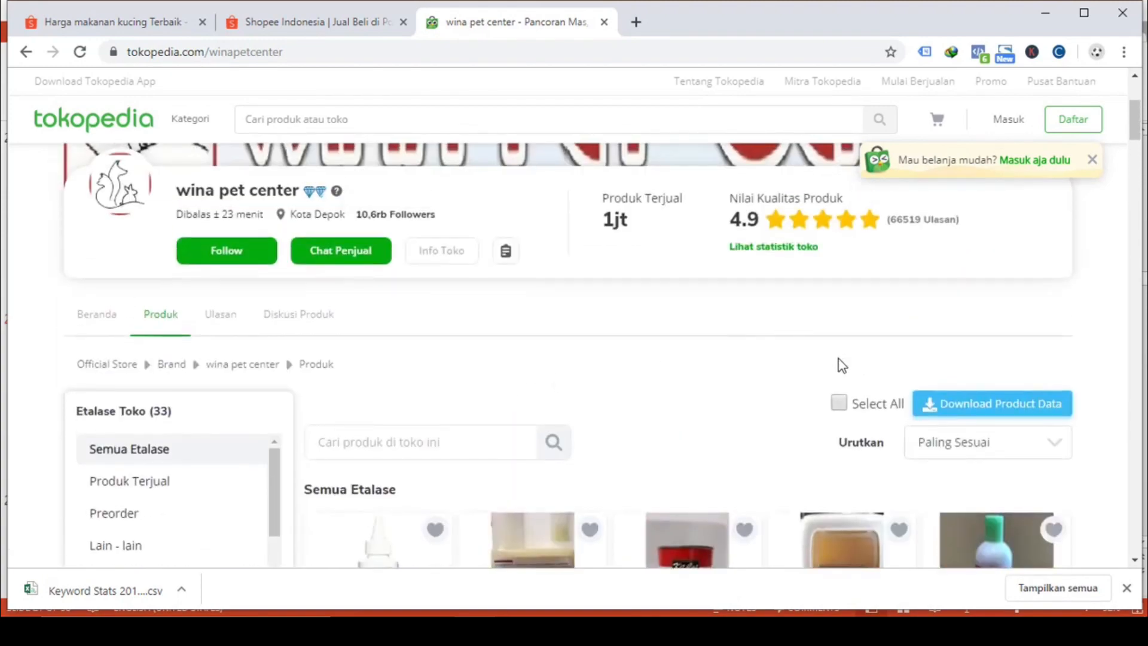
left_click(840, 404)
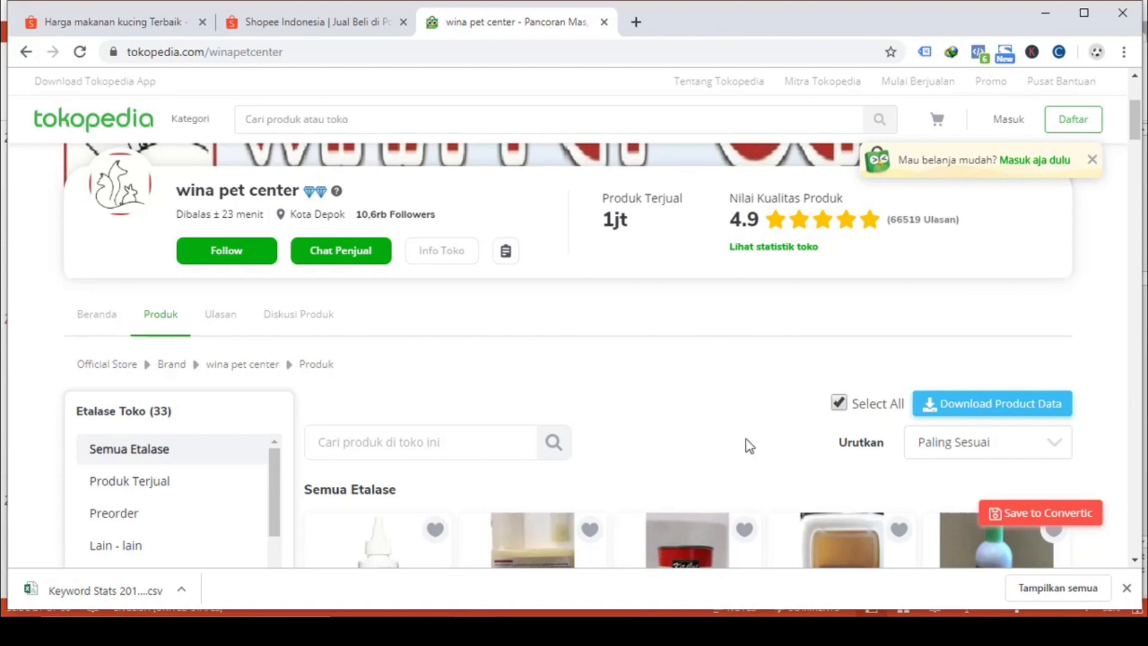
scroll(745, 439, "down", 2)
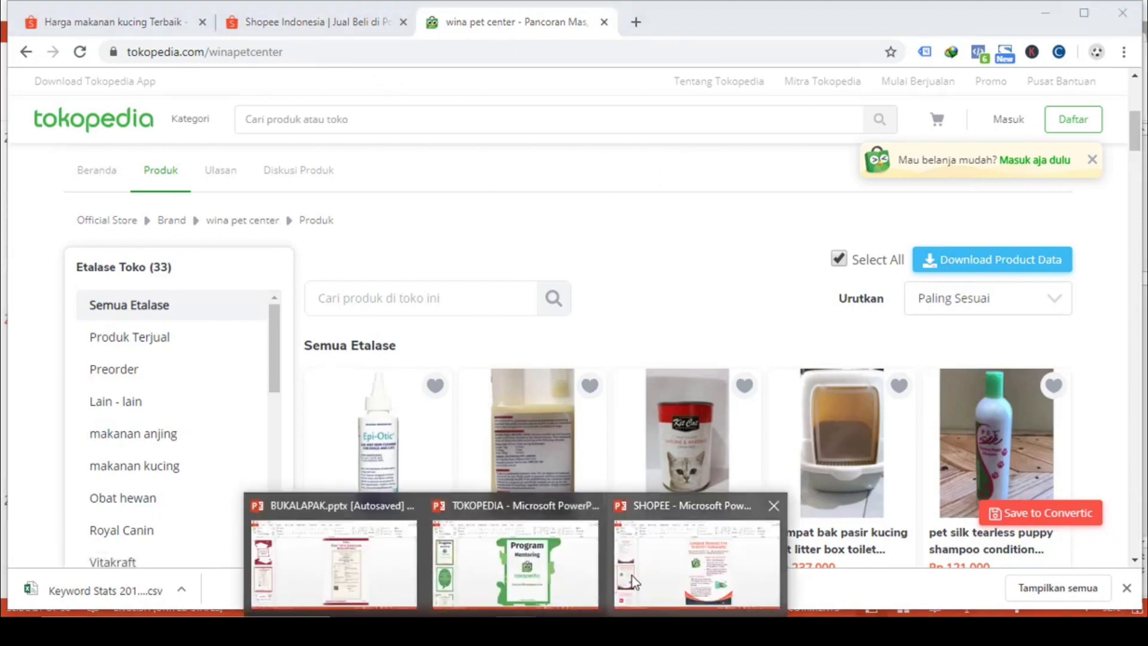
- Switch to the SHOPEE presentation in PowerPoint and view slide 22 on finding top suppliers on Bukalapak
left_click(692, 558)
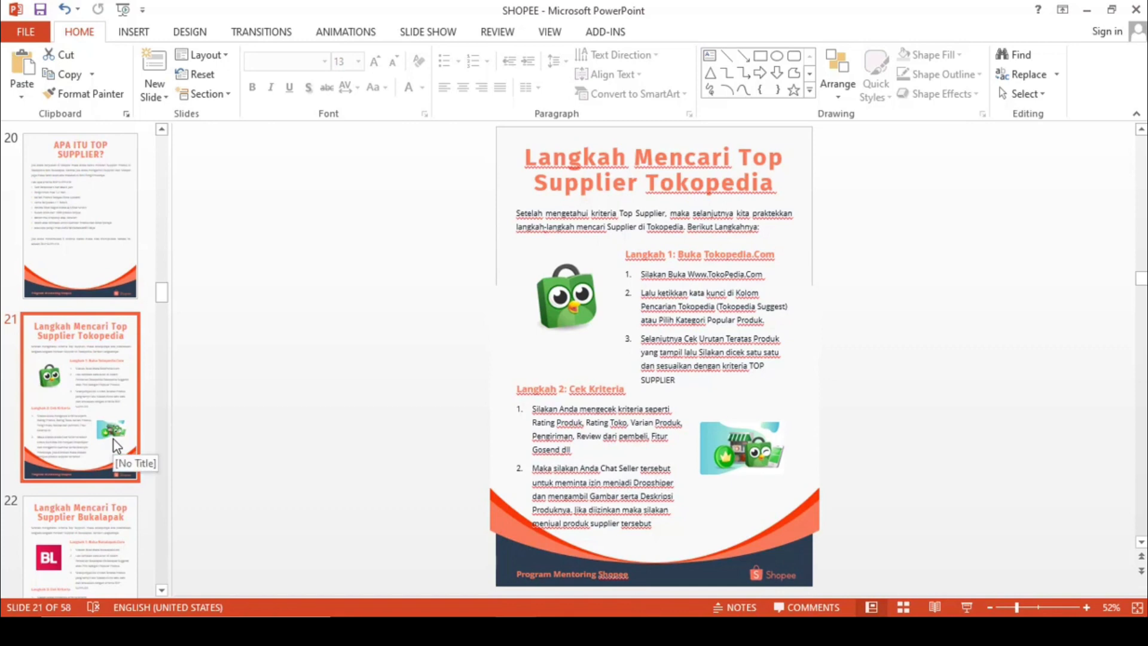
scroll(114, 439, "down", 3)
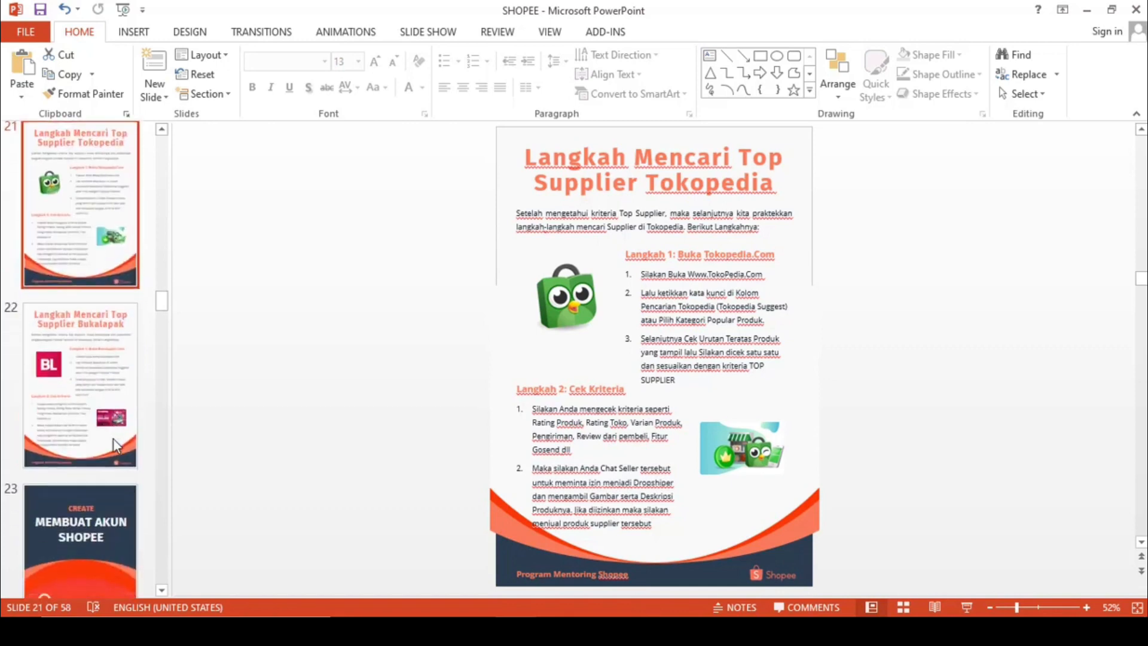
left_click(99, 391)
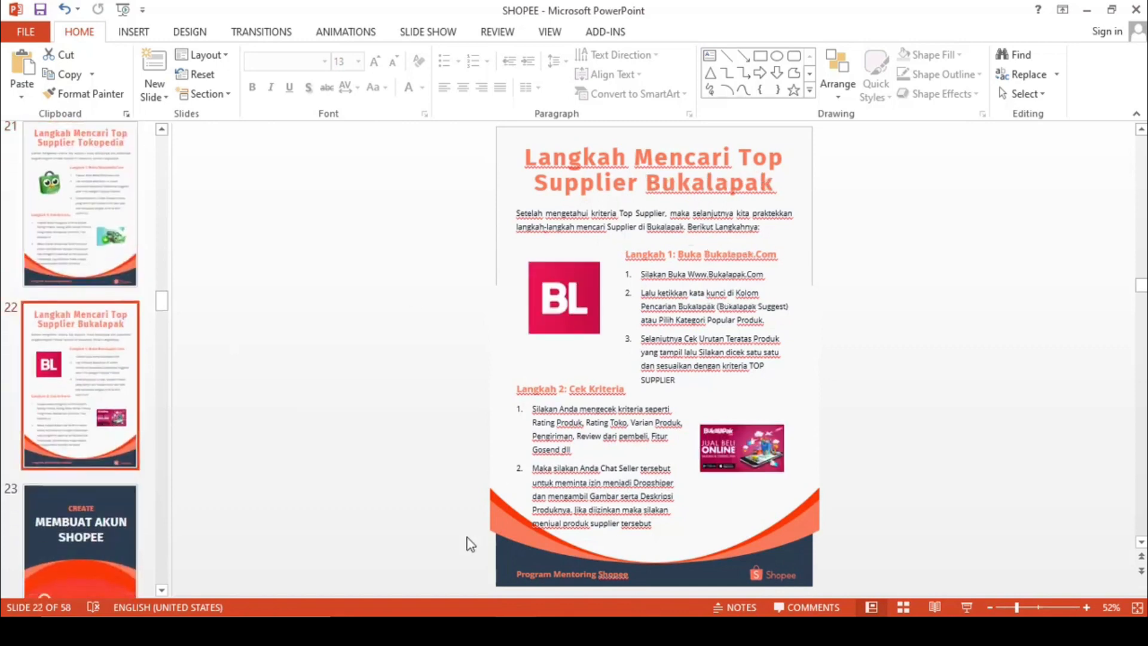
- Return to the browser, open bukalapak.com in a new tab and search for "makanan kucing" in all categories
key("alt+Tab")
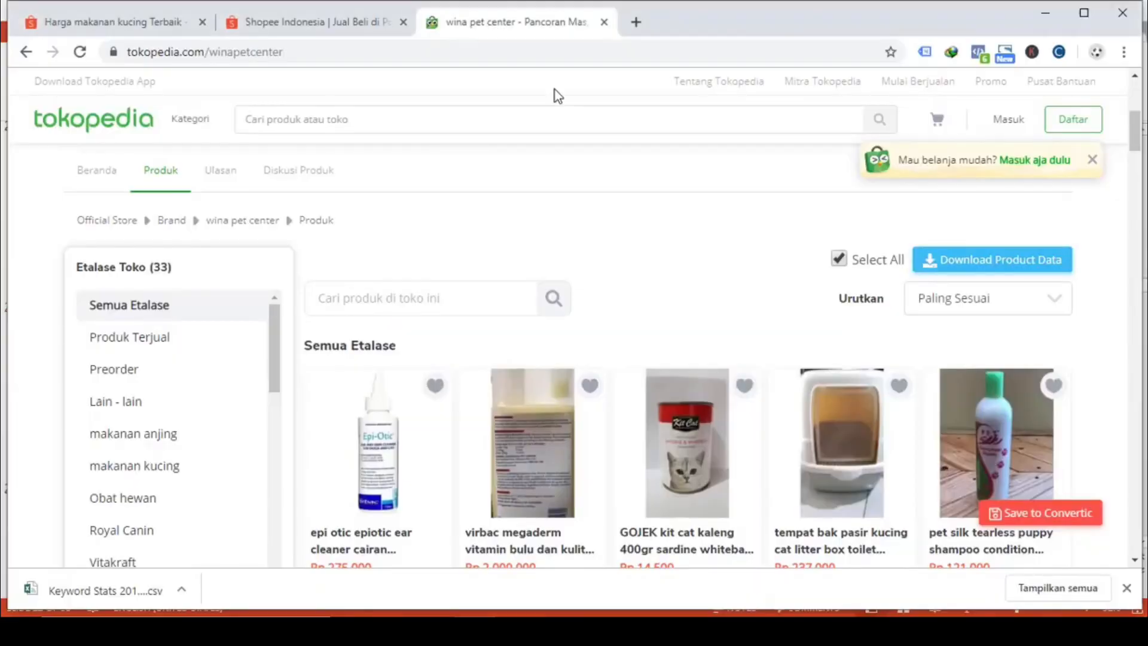
left_click(634, 27)
type("bukala")
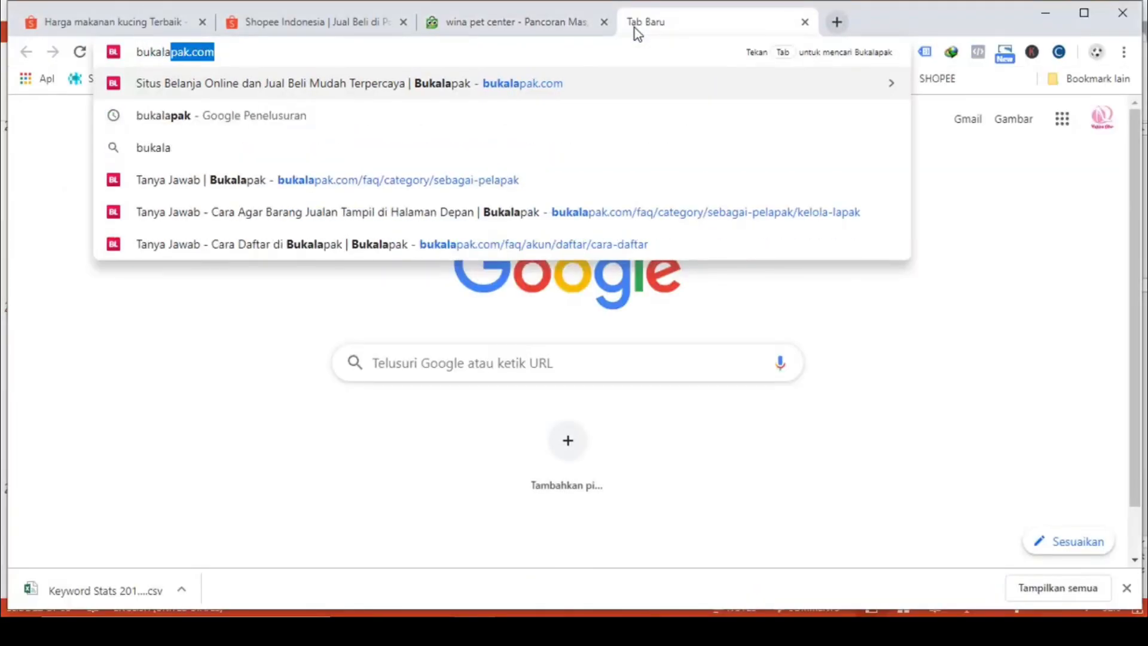
key("Return")
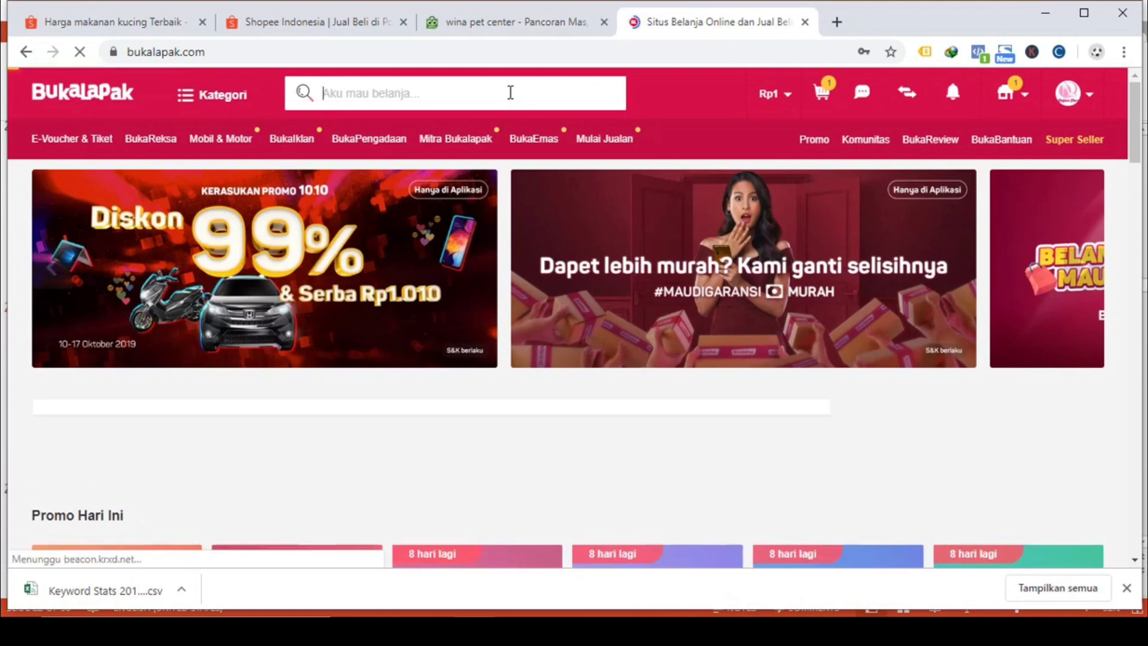
type("makanan k")
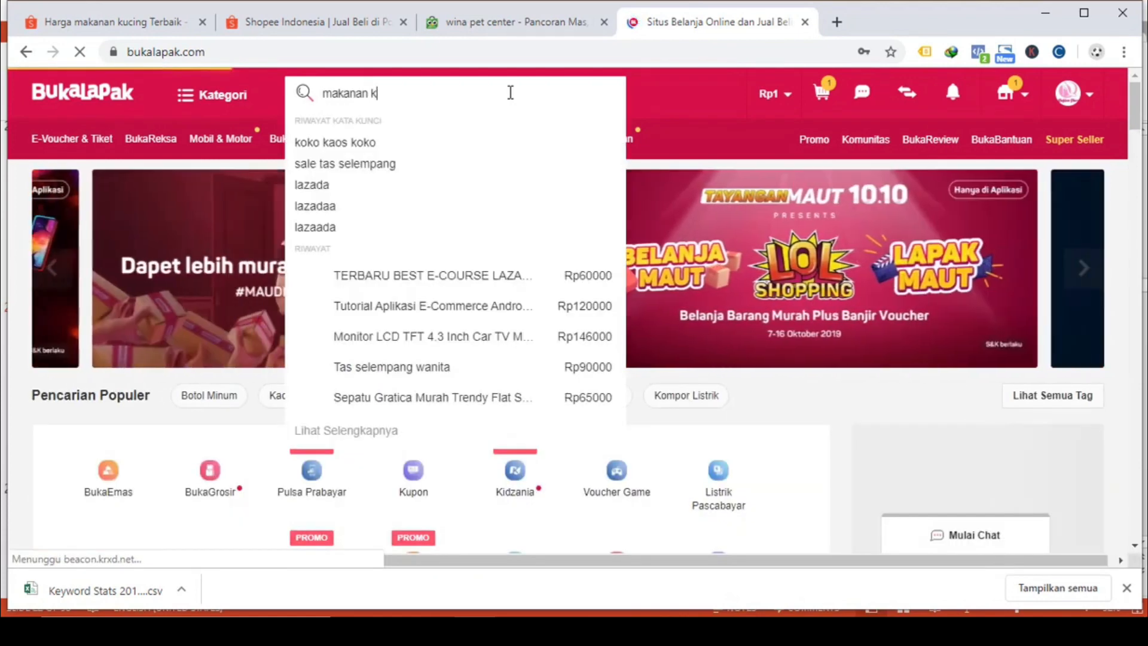
type("ucing")
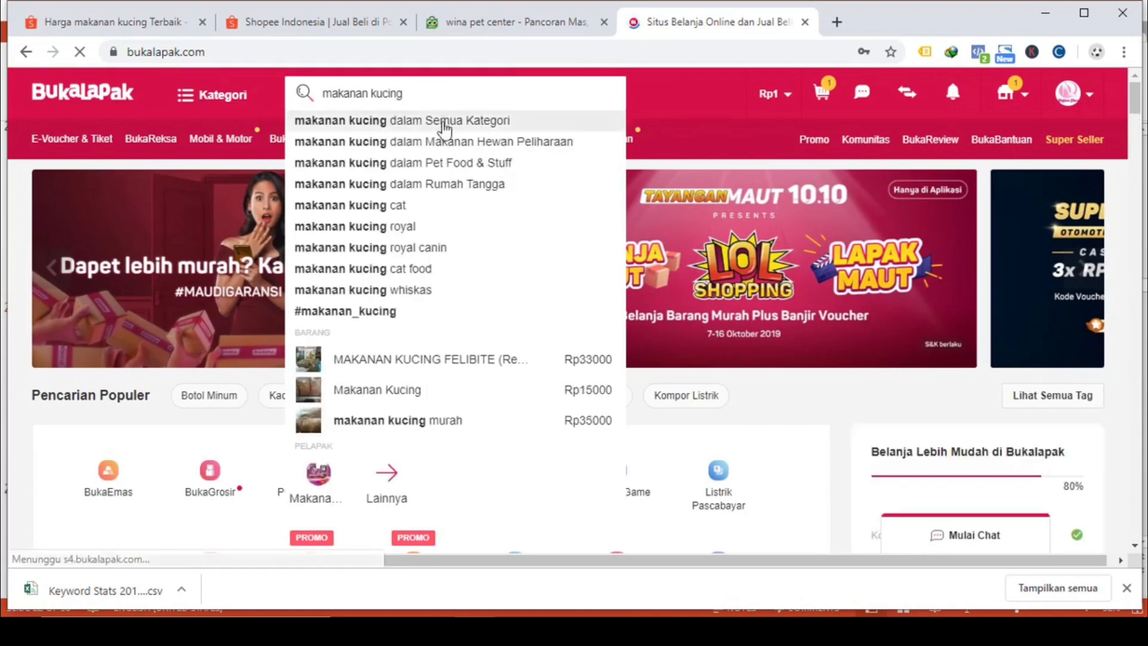
left_click(443, 121)
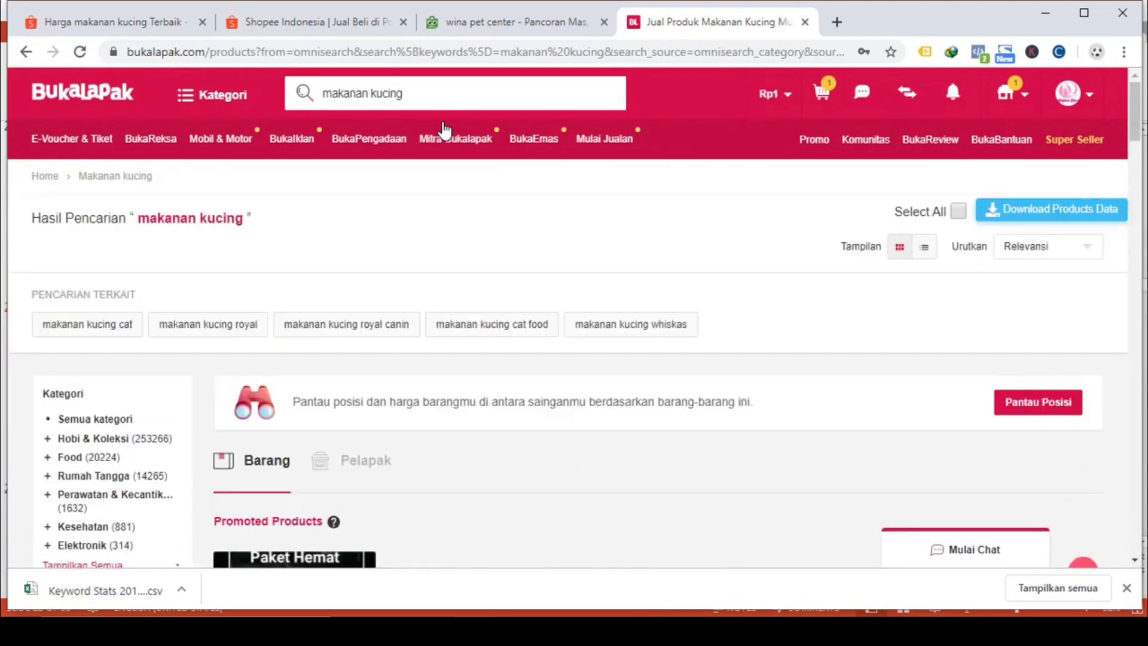
- Check the promoted cat food results on Bukalapak against the wina pet center shop page on Tokopedia, ending back on Bukalapak
scroll(539, 329, "down", 6)
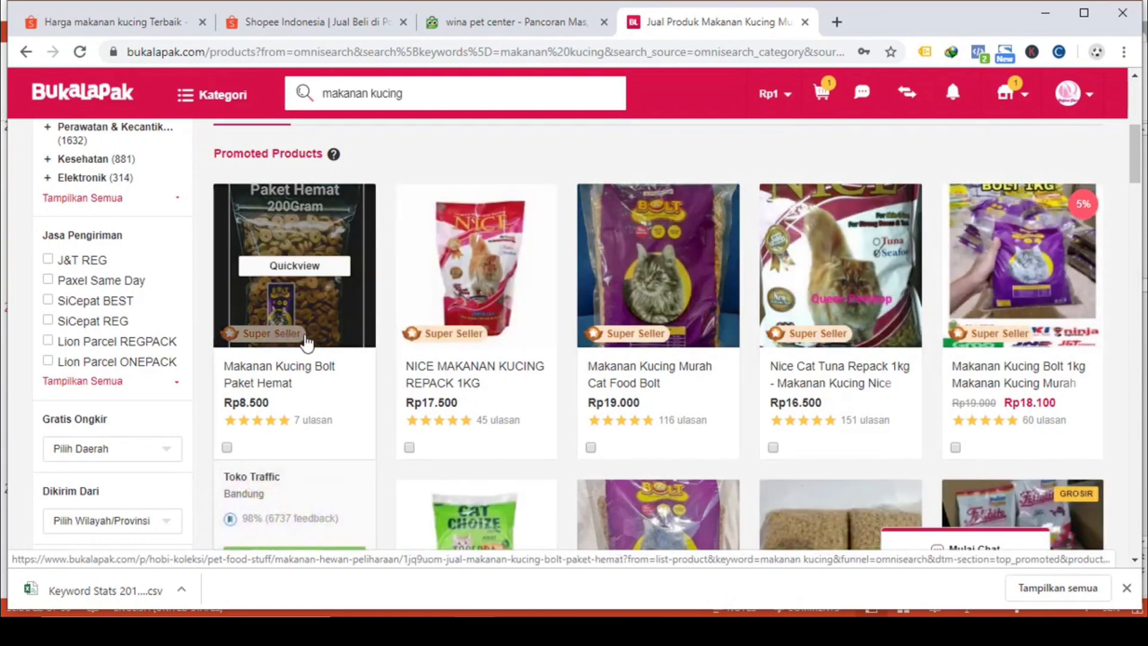
left_click(540, 27)
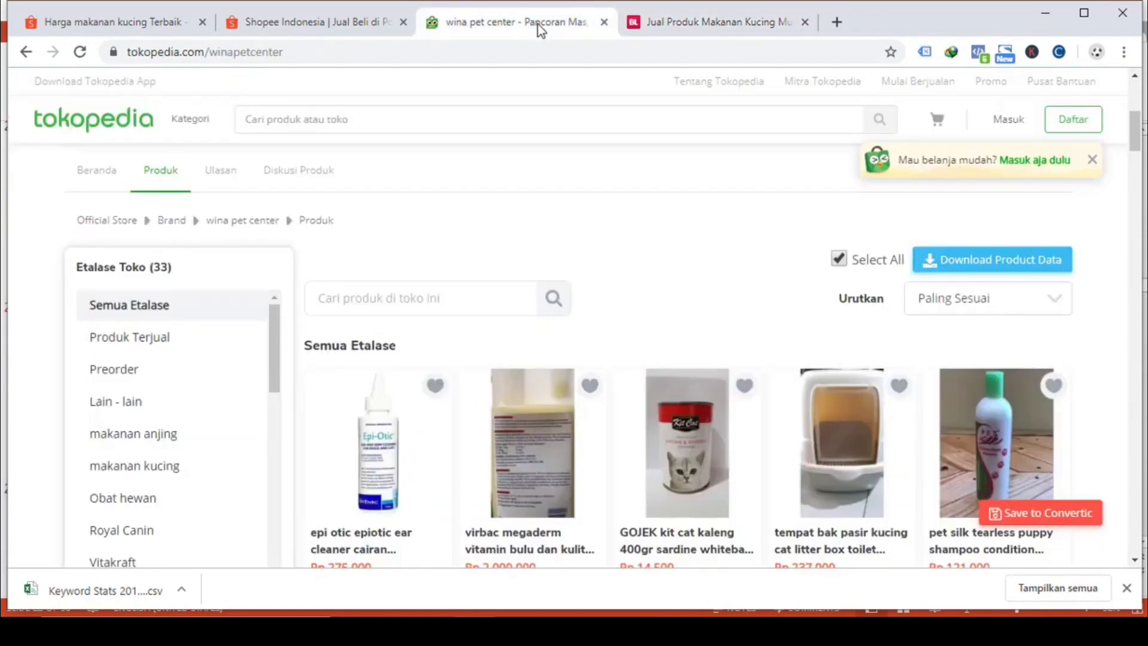
scroll(508, 358, "down", 2)
scroll(505, 326, "up", 5)
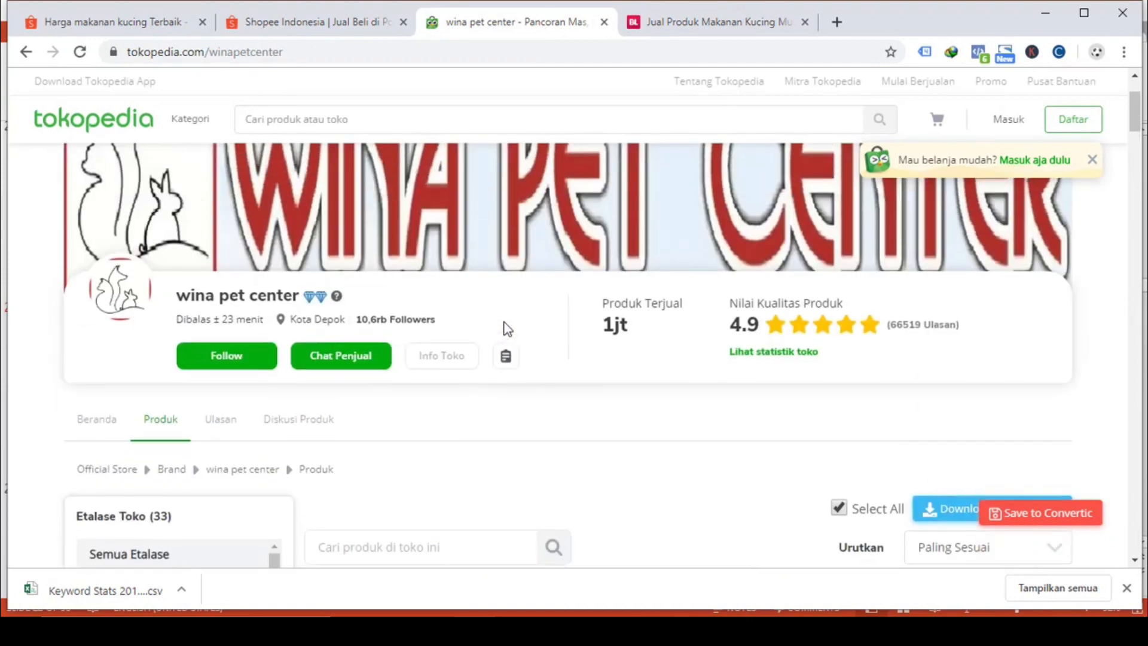
scroll(506, 326, "up", 2)
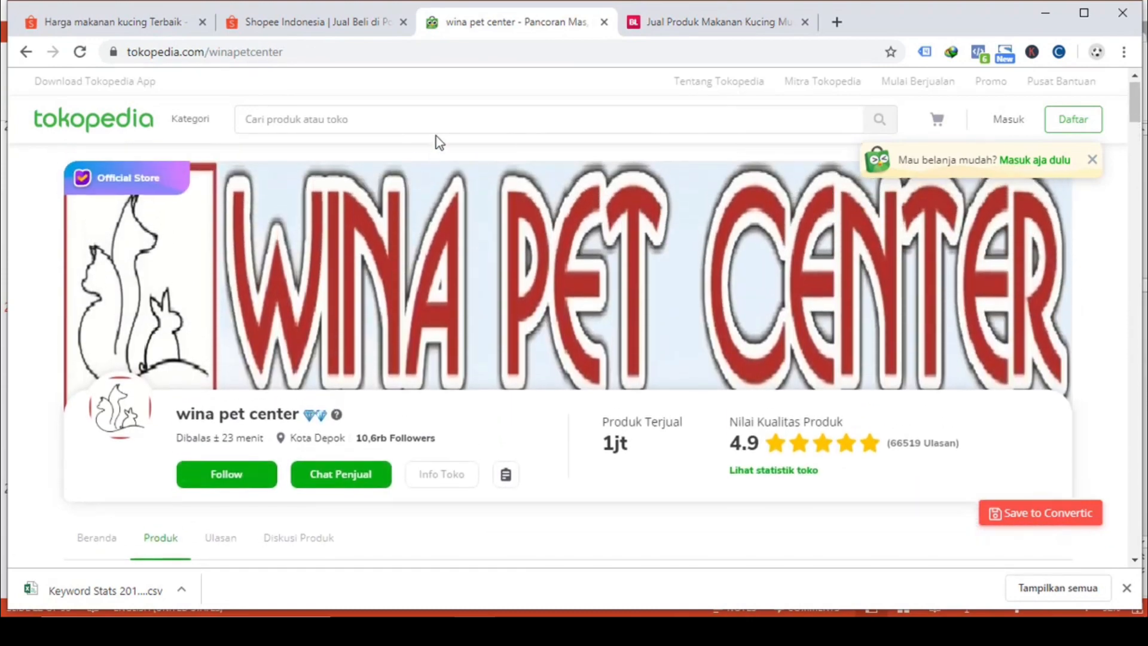
left_click(635, 30)
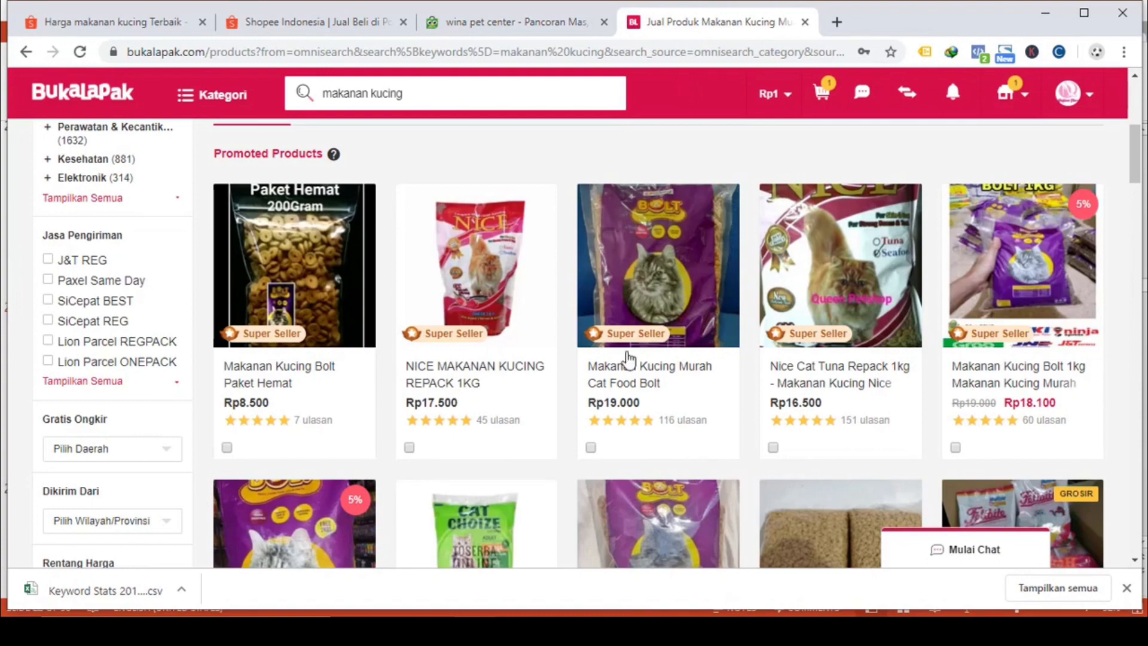
- Show all shipping services in the Bukalapak filters and limit the cat food results to Grab Instant
scroll(628, 358, "down", 3)
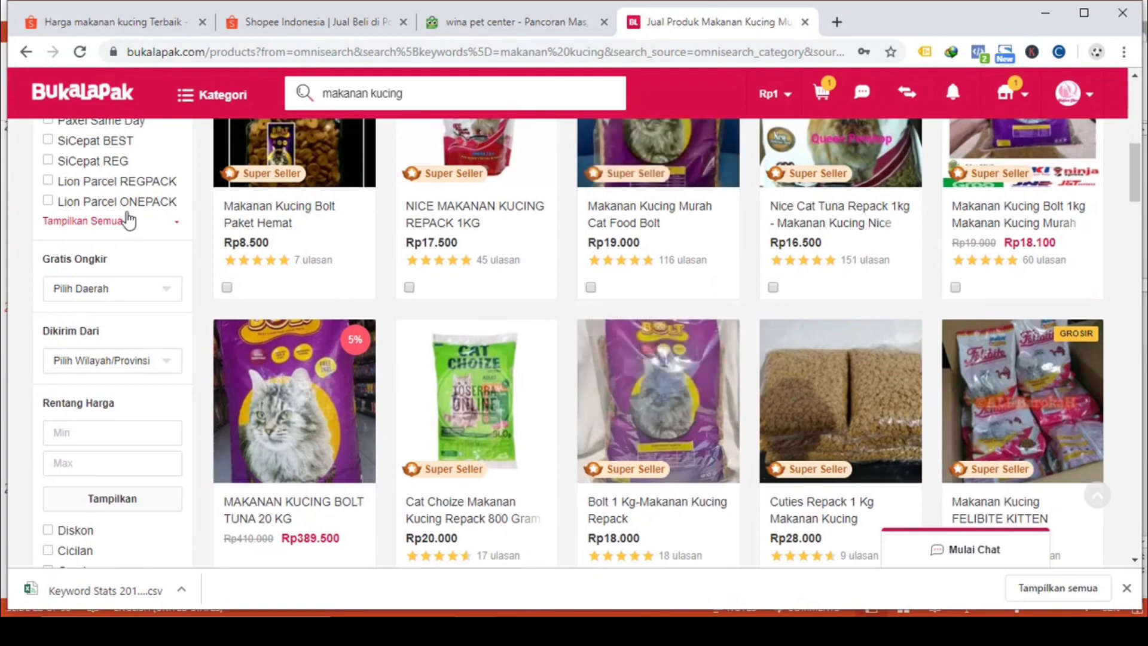
scroll(128, 220, "up", 3)
scroll(77, 365, "up", 1)
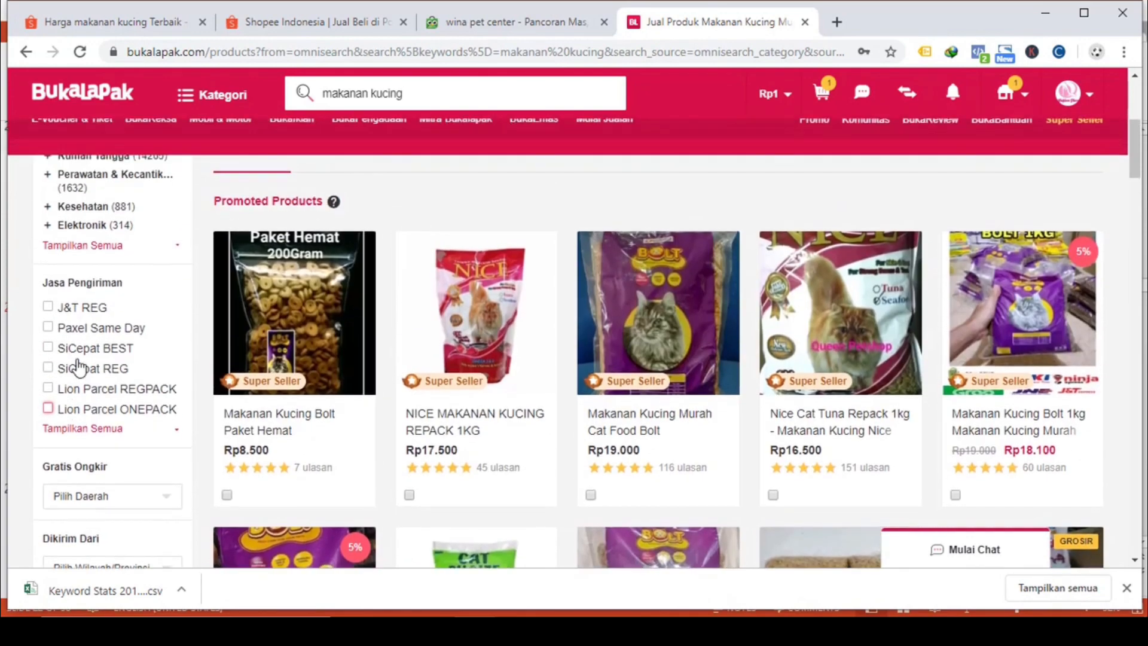
scroll(57, 347, "down", 1)
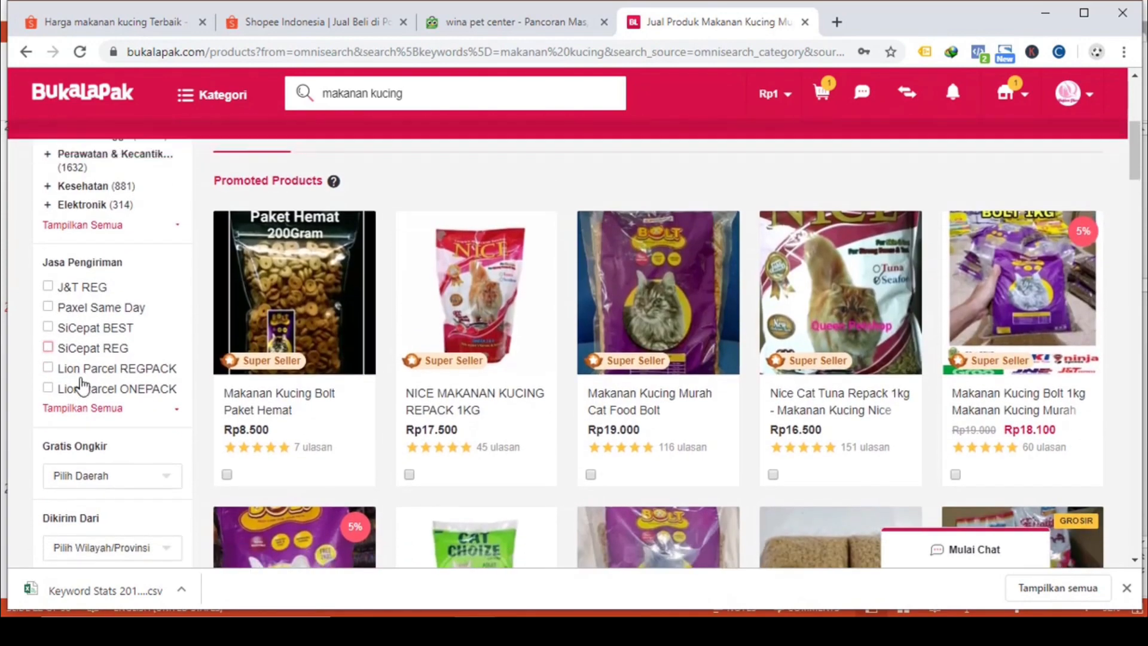
left_click(167, 411)
scroll(57, 466, "down", 1)
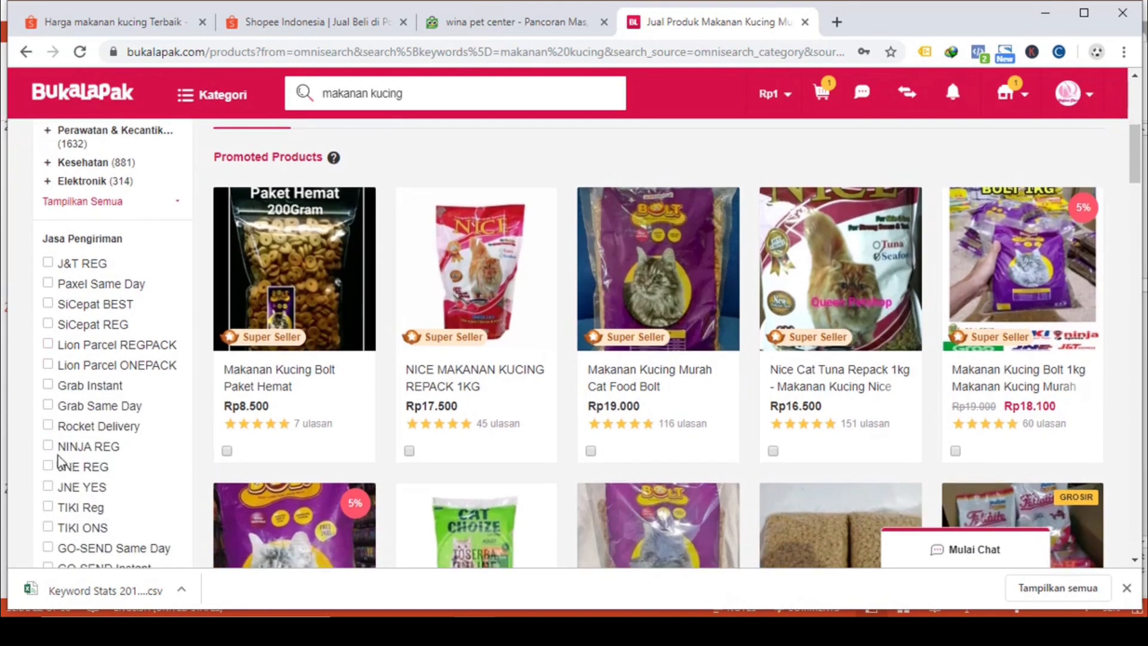
left_click(48, 384)
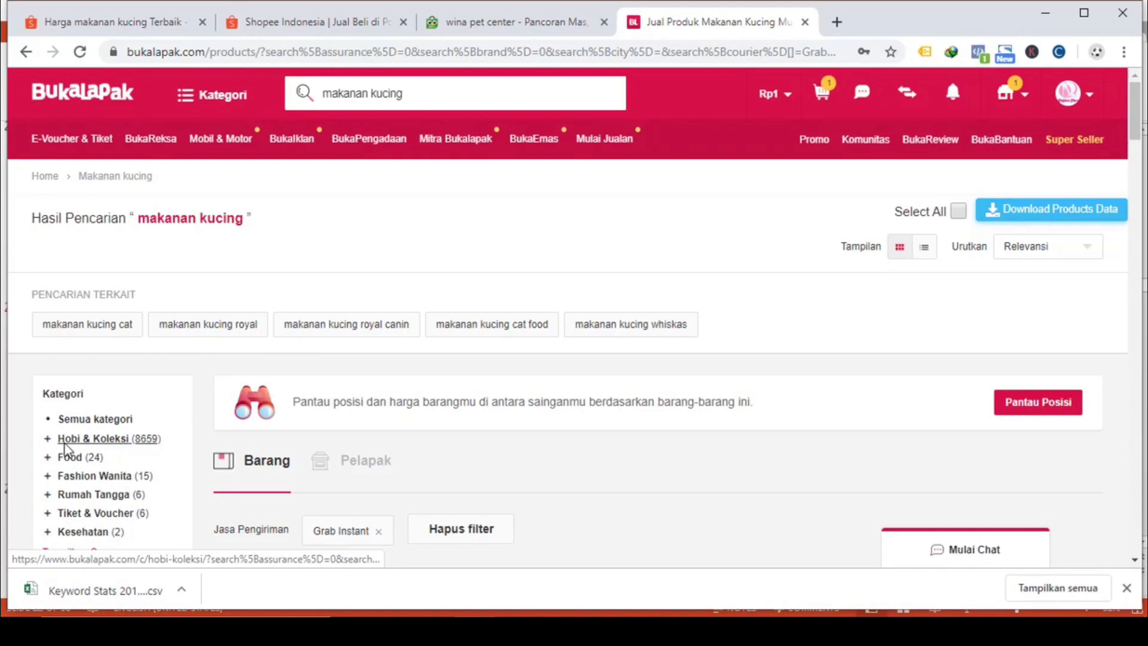
- Expand the Hobi & Koleksi category and restrict the results to items shipped from Jabodetabekkar
left_click(64, 443)
scroll(476, 376, "down", 6)
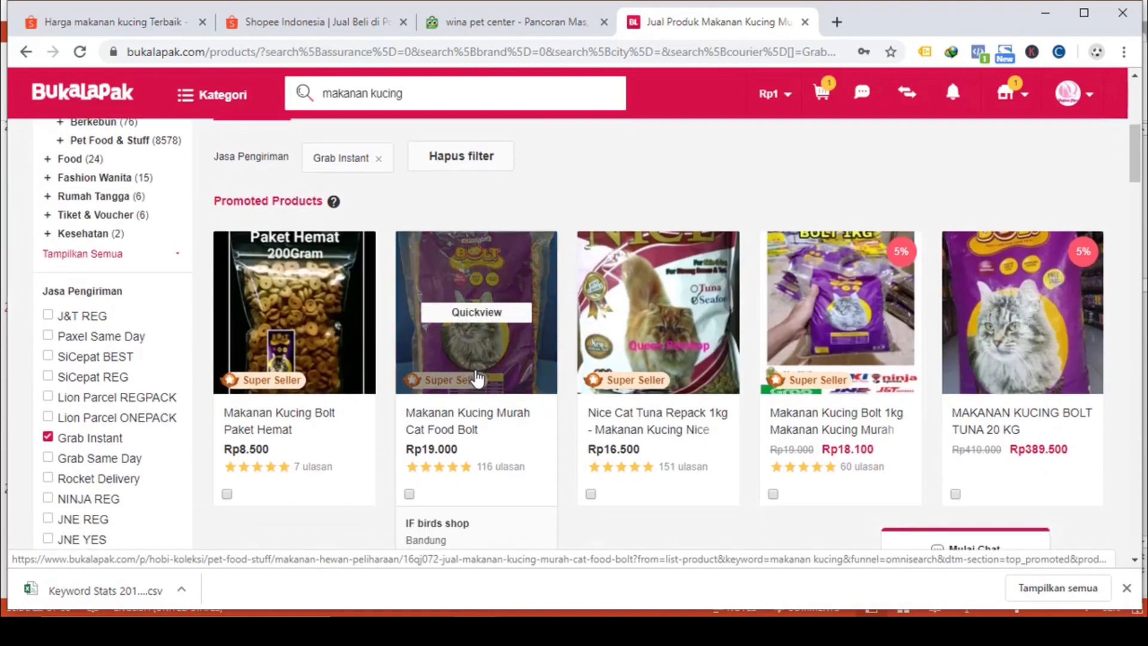
scroll(477, 377, "down", 2)
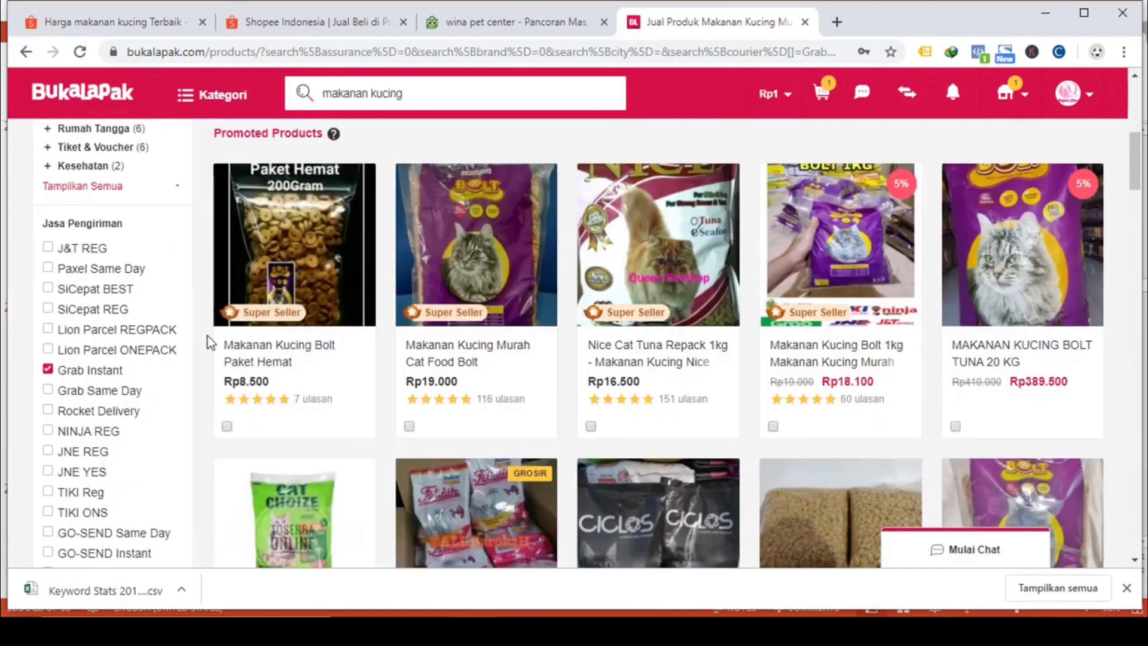
scroll(151, 353, "down", 10)
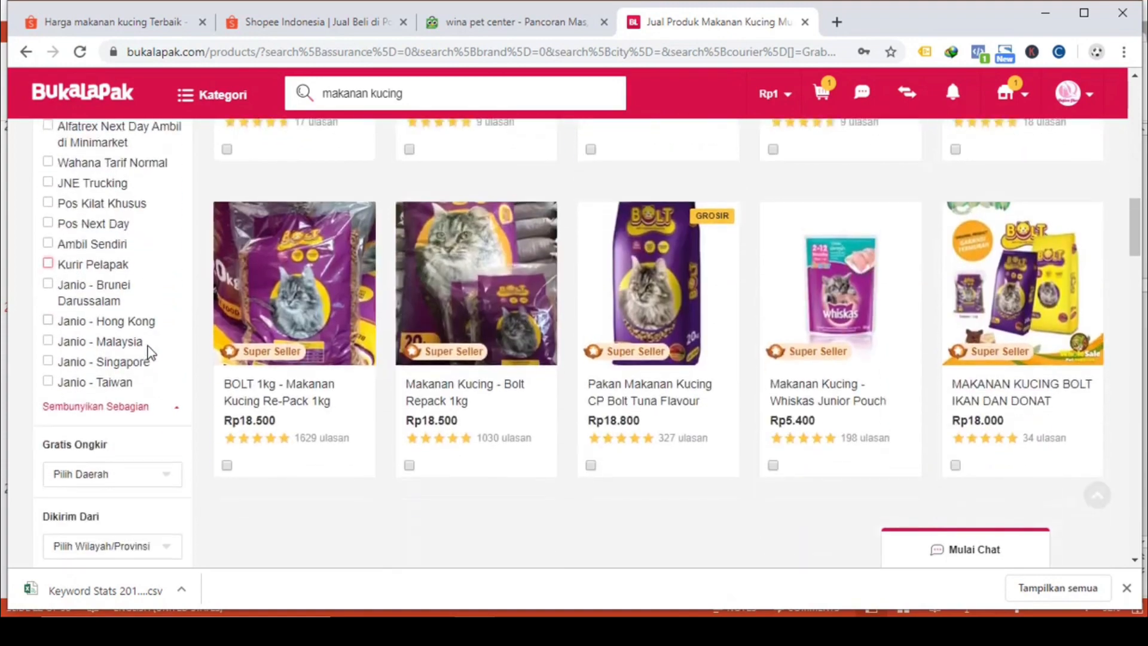
scroll(143, 371, "down", 2)
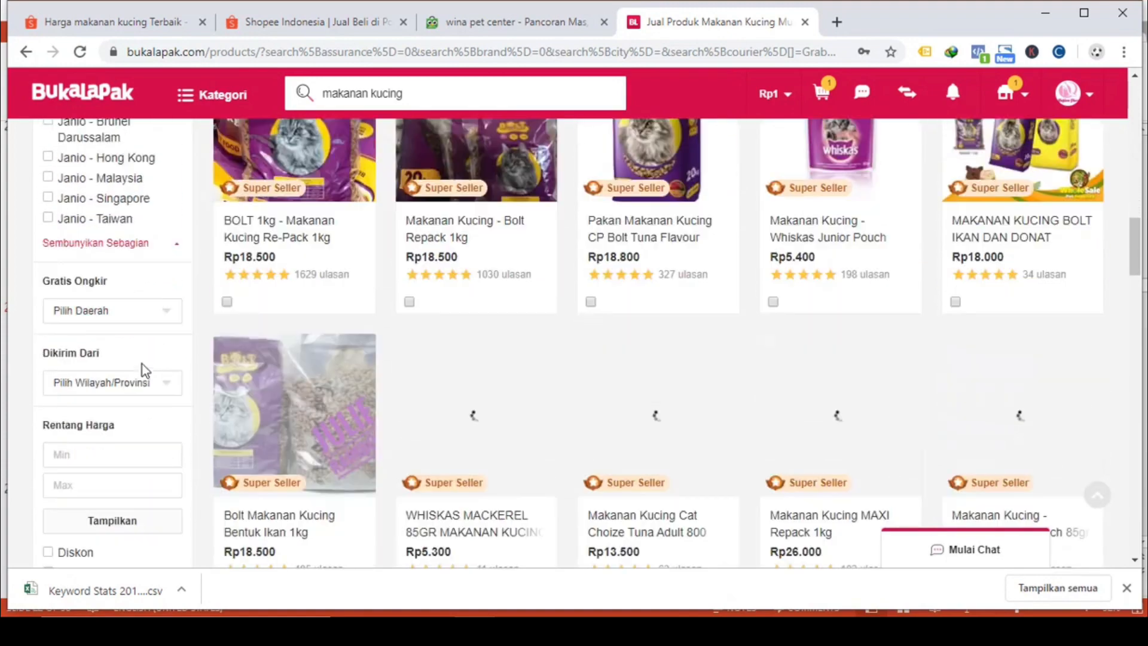
left_click(146, 387)
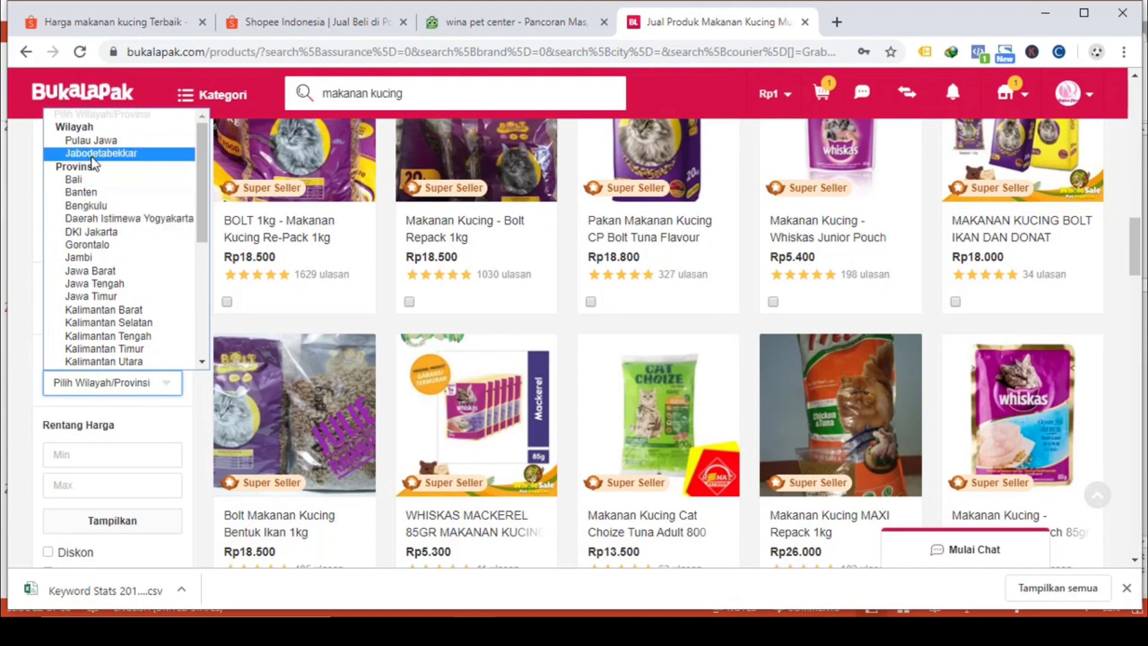
left_click(95, 153)
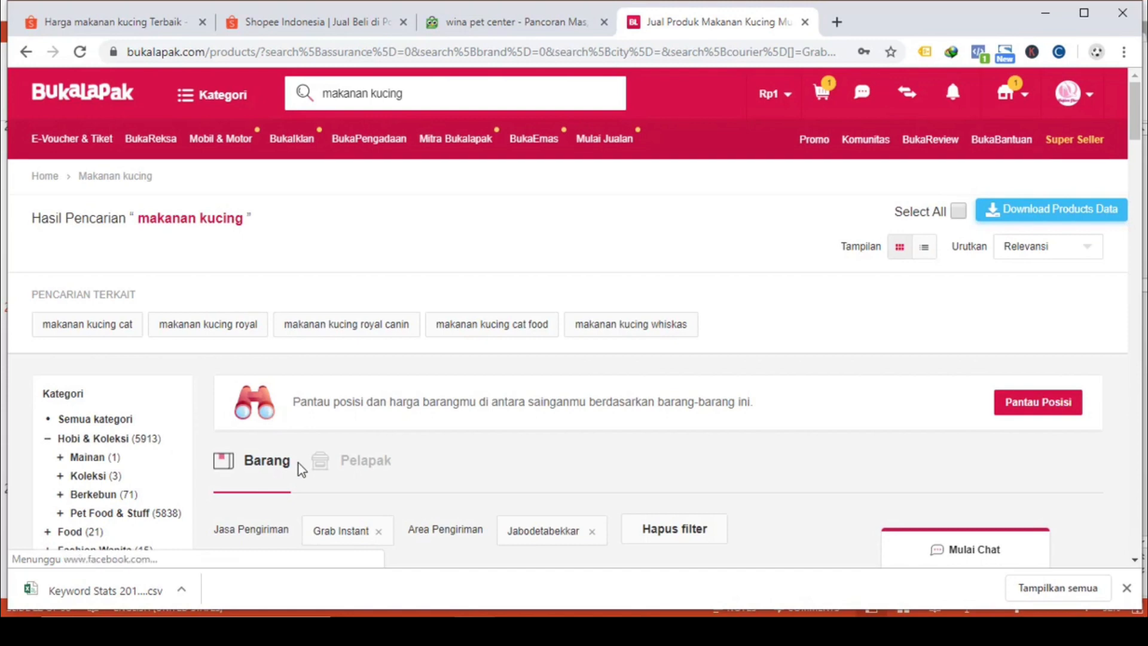
- Compare prices, reviews and sellers in the filtered results and open the Makanan Kucing FELIBITE KITTEN listing
scroll(301, 470, "down", 2)
scroll(313, 407, "down", 5)
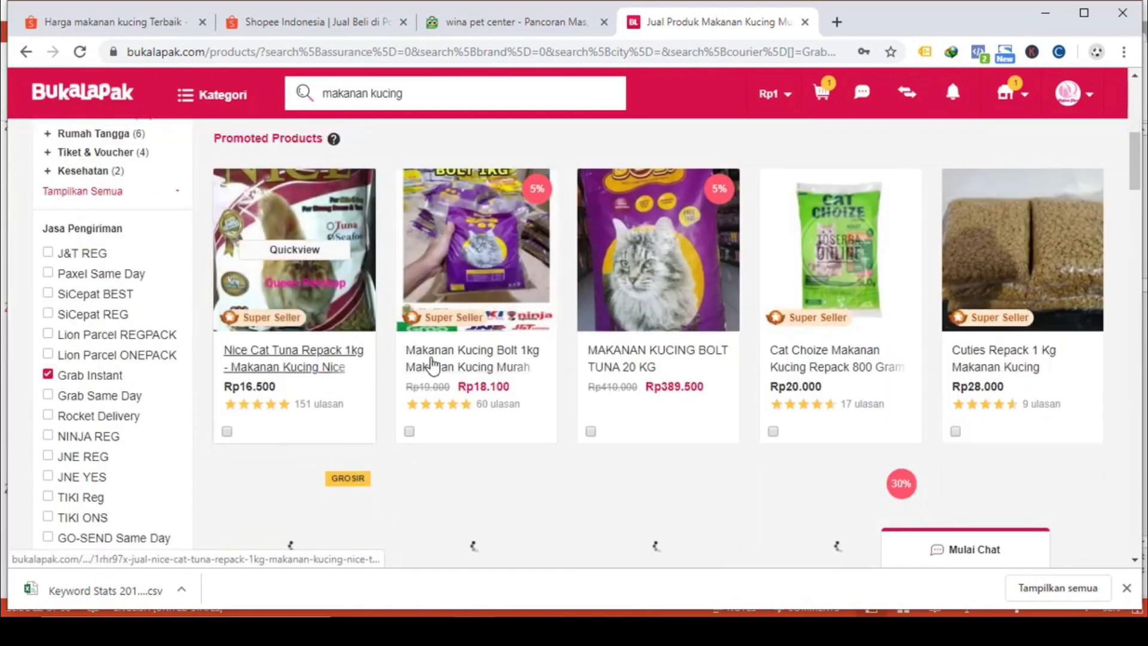
scroll(433, 364, "down", 1)
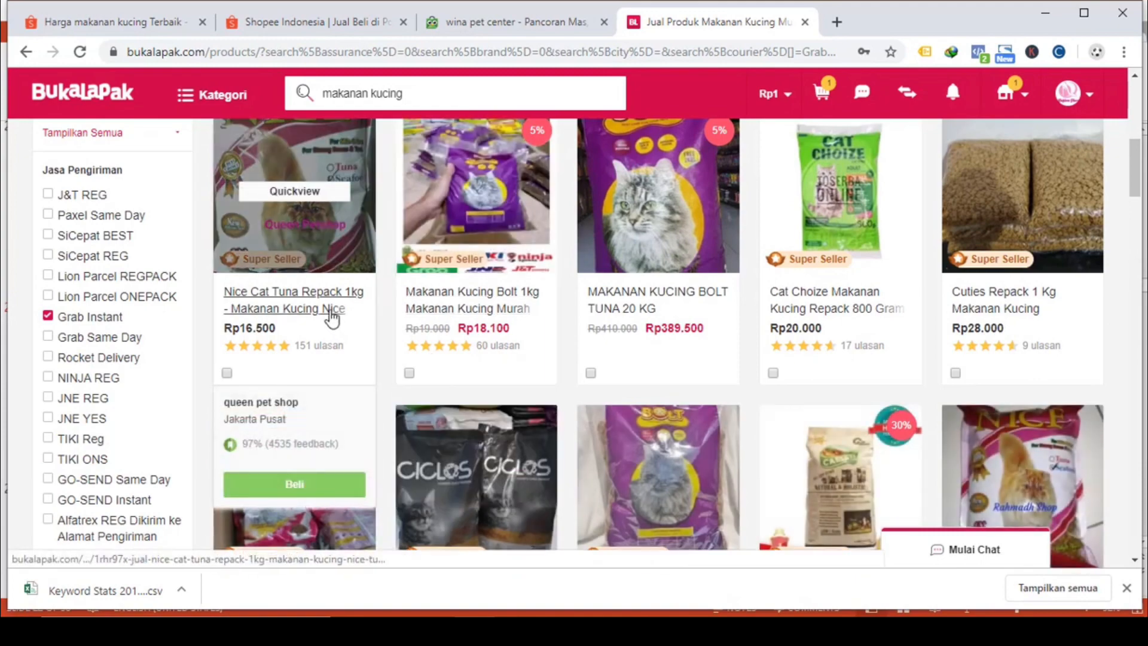
scroll(168, 374, "down", 5)
scroll(151, 389, "down", 8)
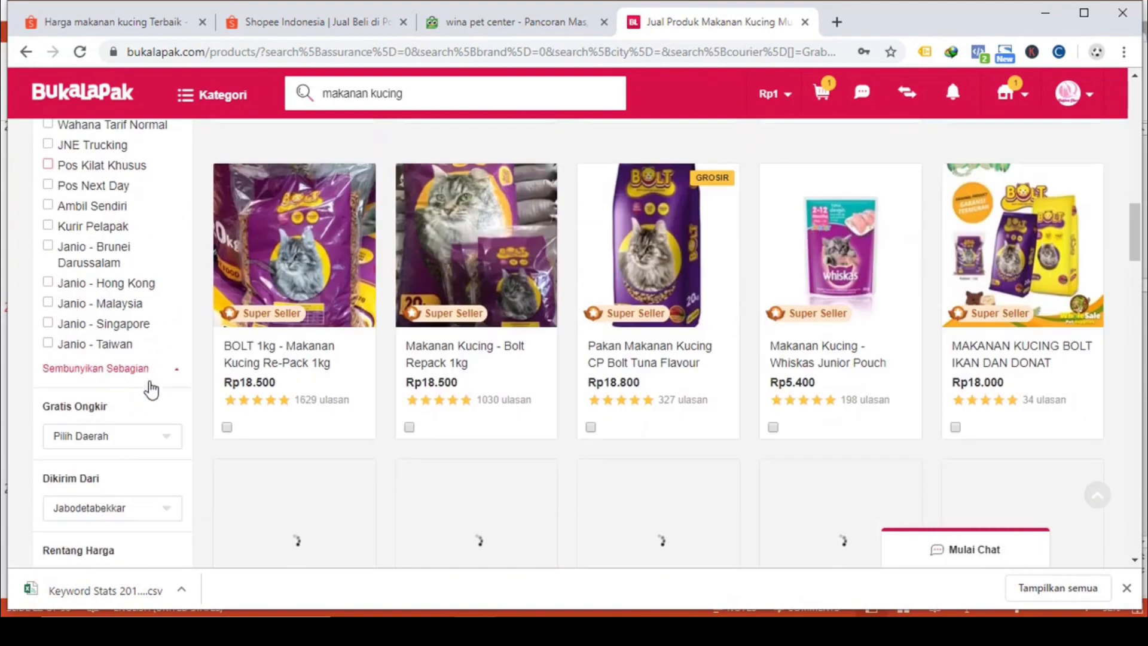
scroll(151, 389, "up", 8)
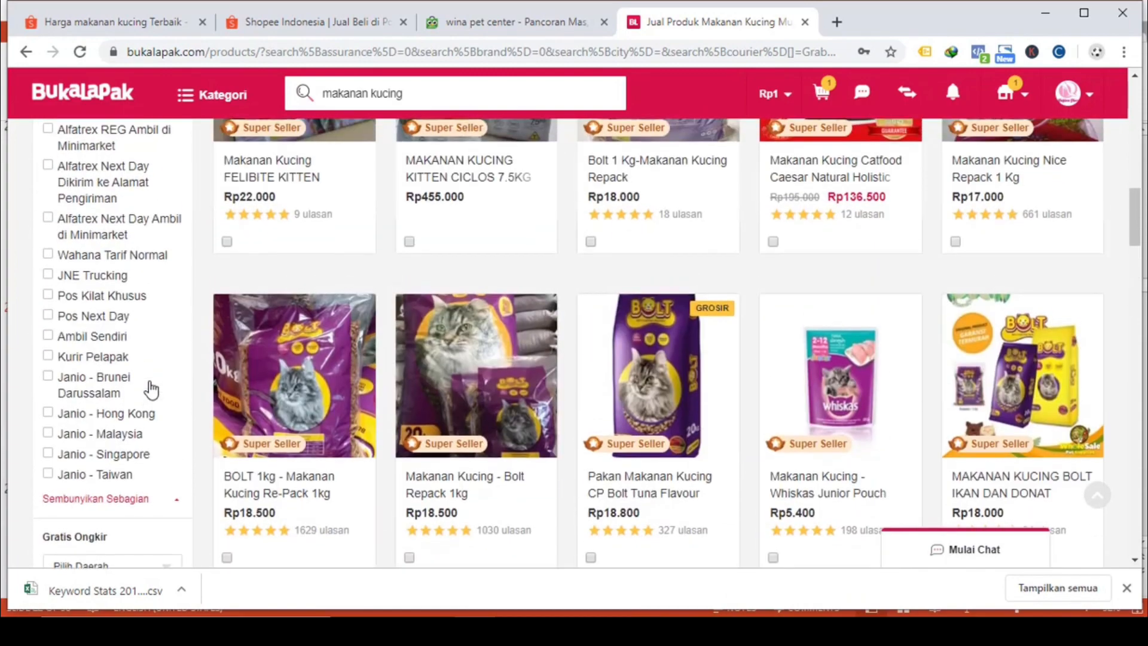
scroll(292, 309, "up", 6)
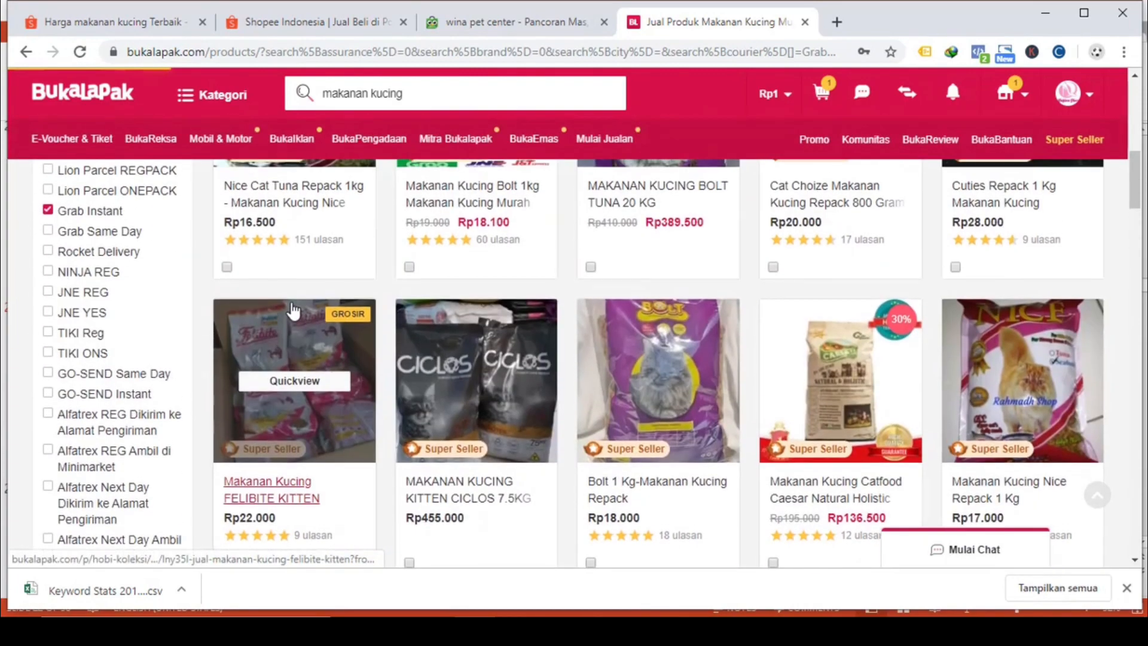
scroll(296, 397, "down", 7)
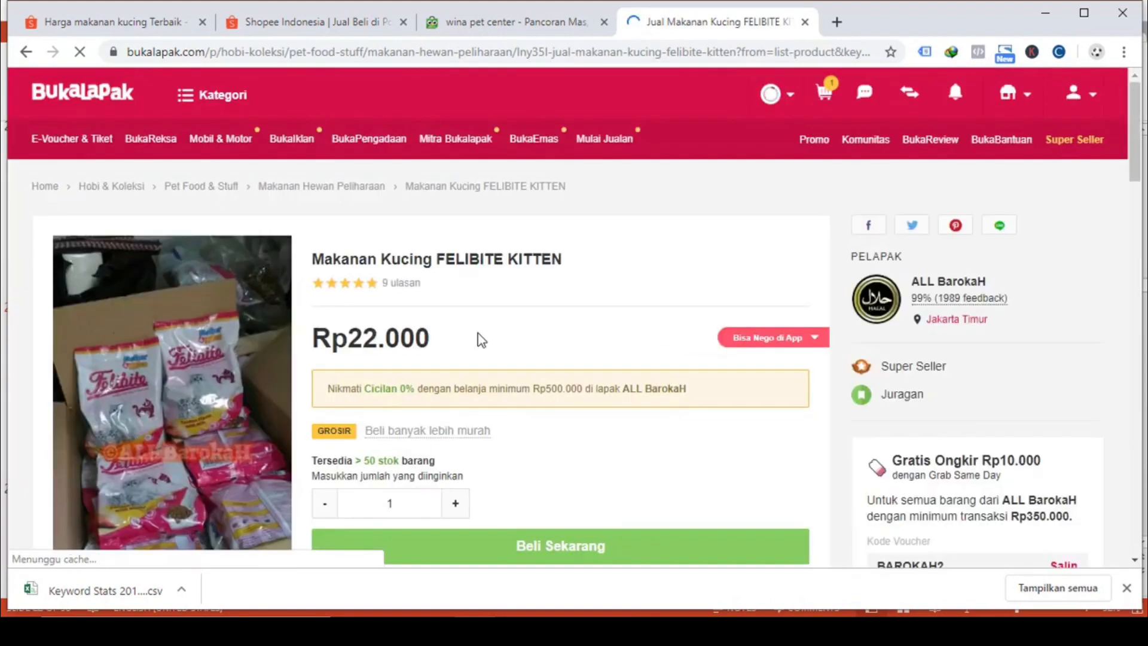
- Review the FELIBITE KITTEN listing's price, stock, product details and shipping options, and open the ALL BarokaH seller shop
scroll(482, 340, "down", 2)
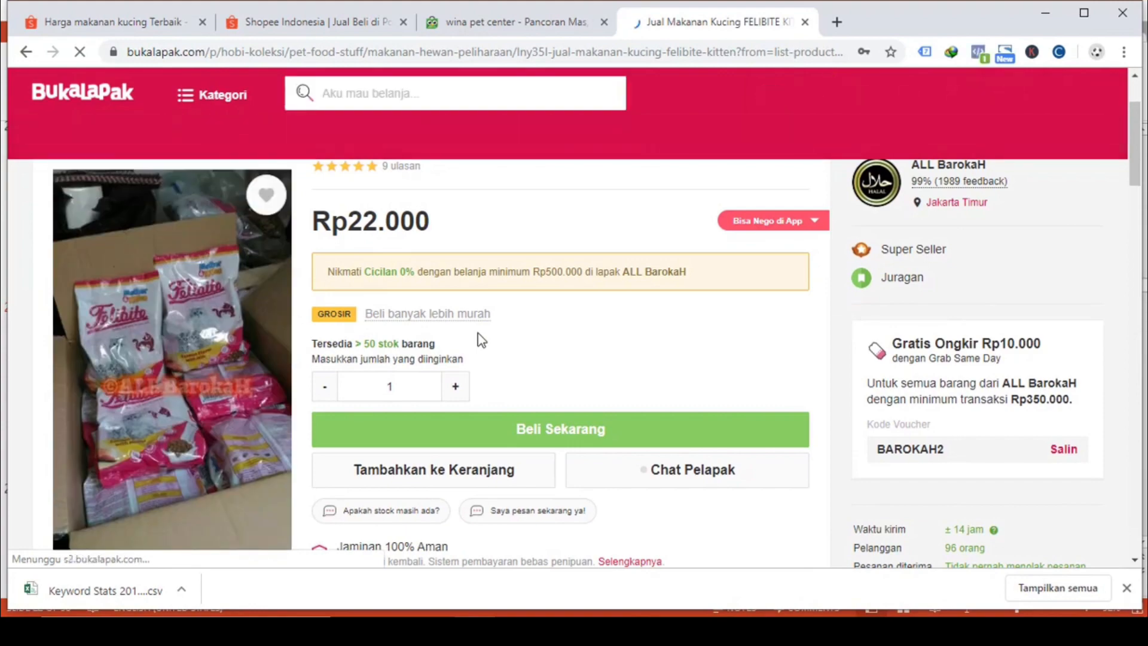
scroll(482, 340, "down", 6)
scroll(481, 339, "up", 3)
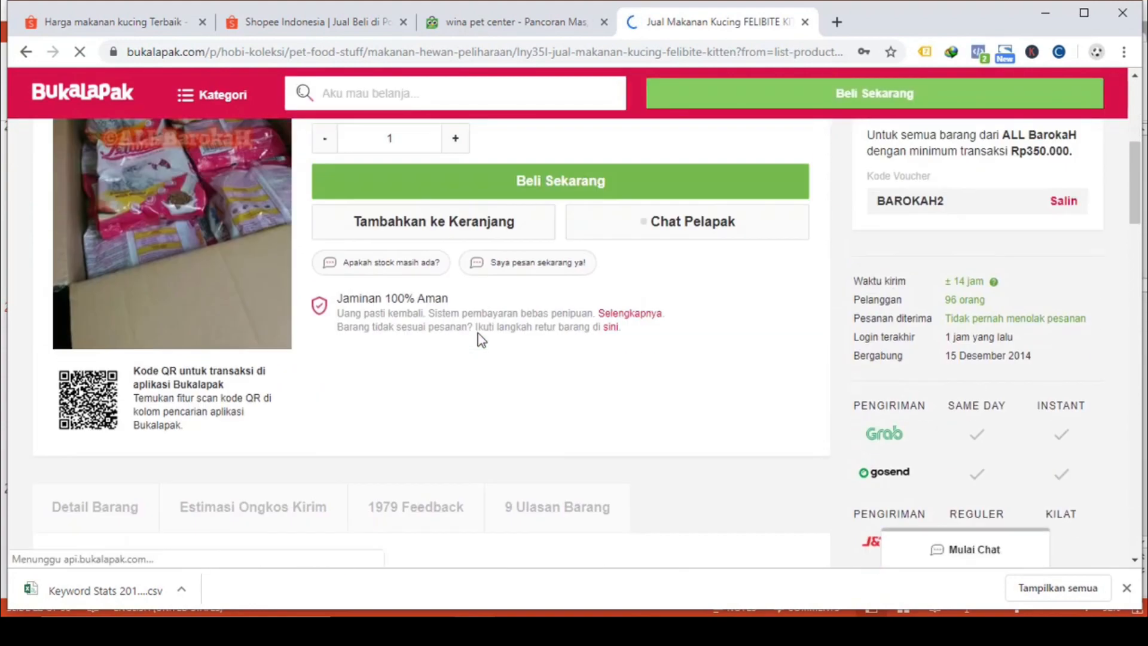
scroll(481, 339, "up", 2)
scroll(482, 340, "down", 8)
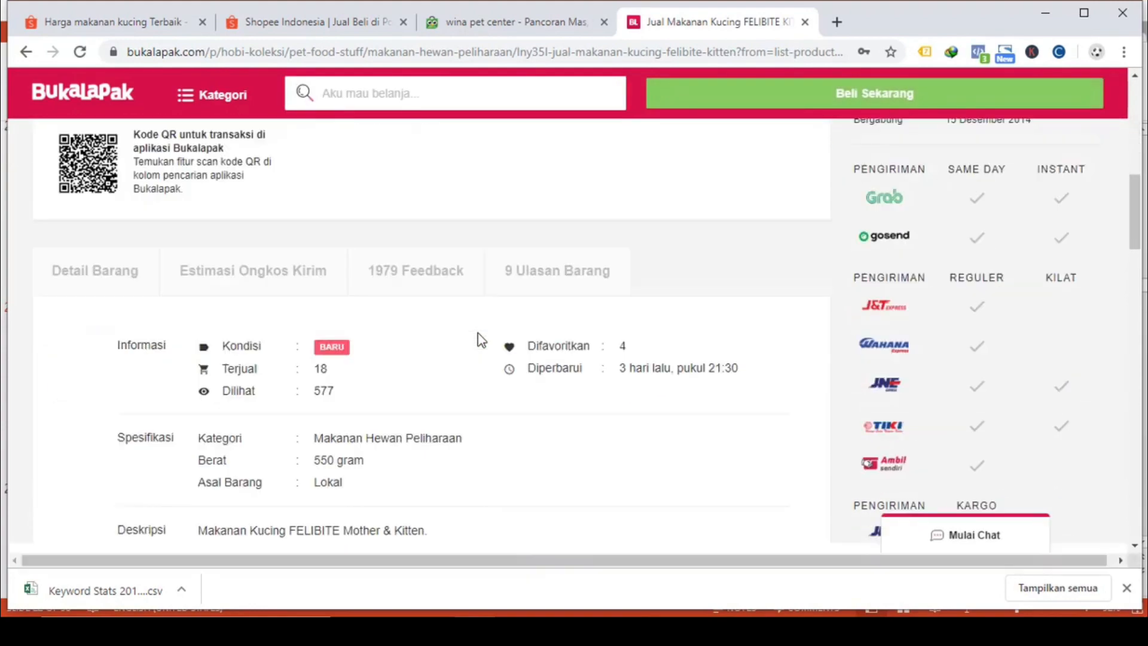
scroll(481, 340, "up", 8)
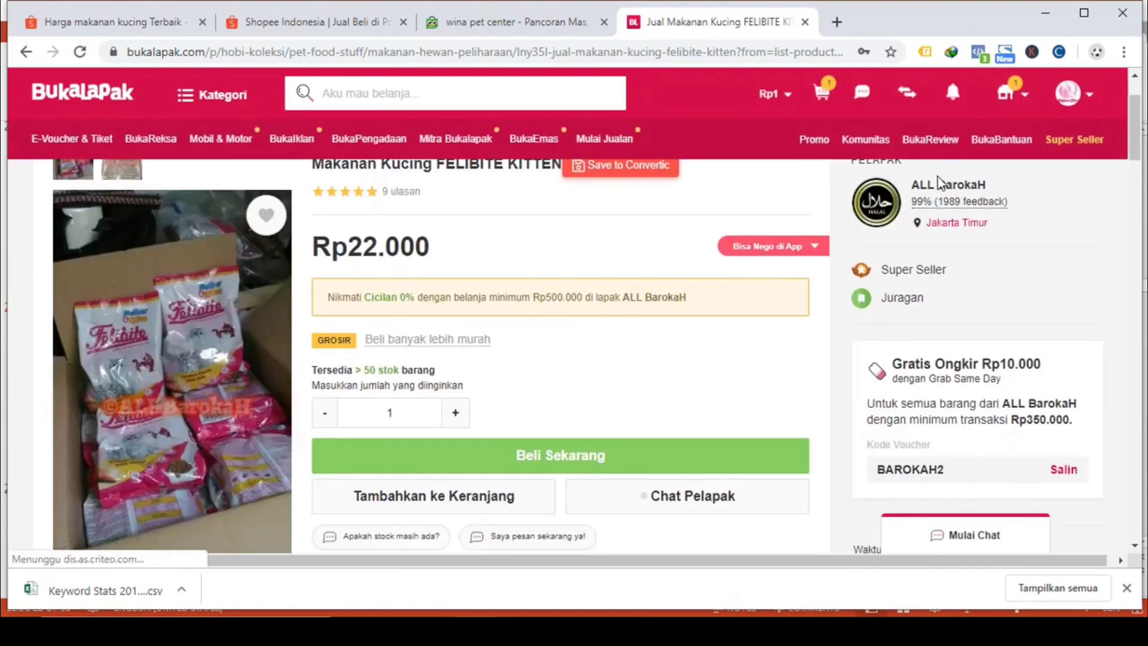
left_click(939, 190)
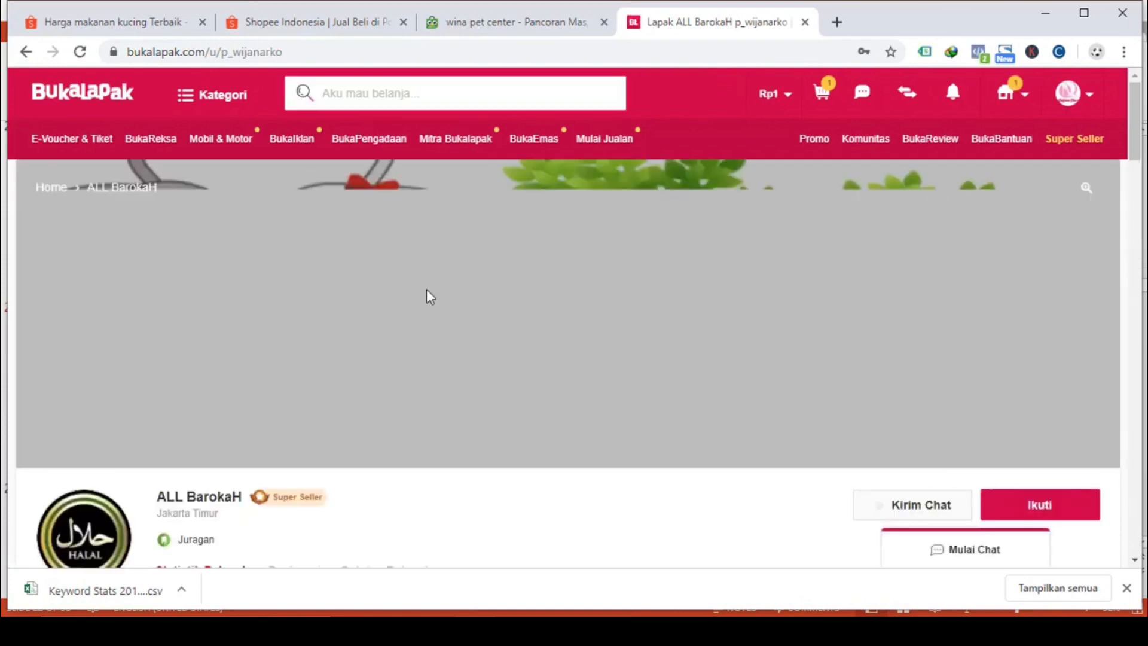
- Examine the ALL BarokaH shop's product range, prices, reviews and seller statistics
scroll(429, 296, "down", 10)
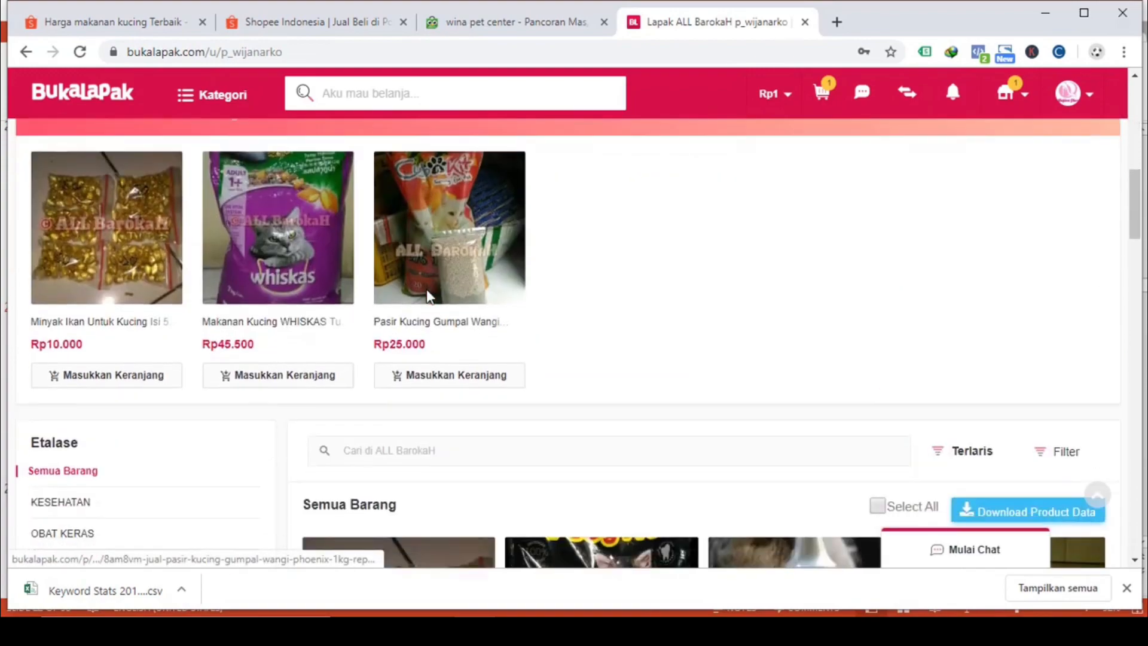
scroll(428, 295, "down", 10)
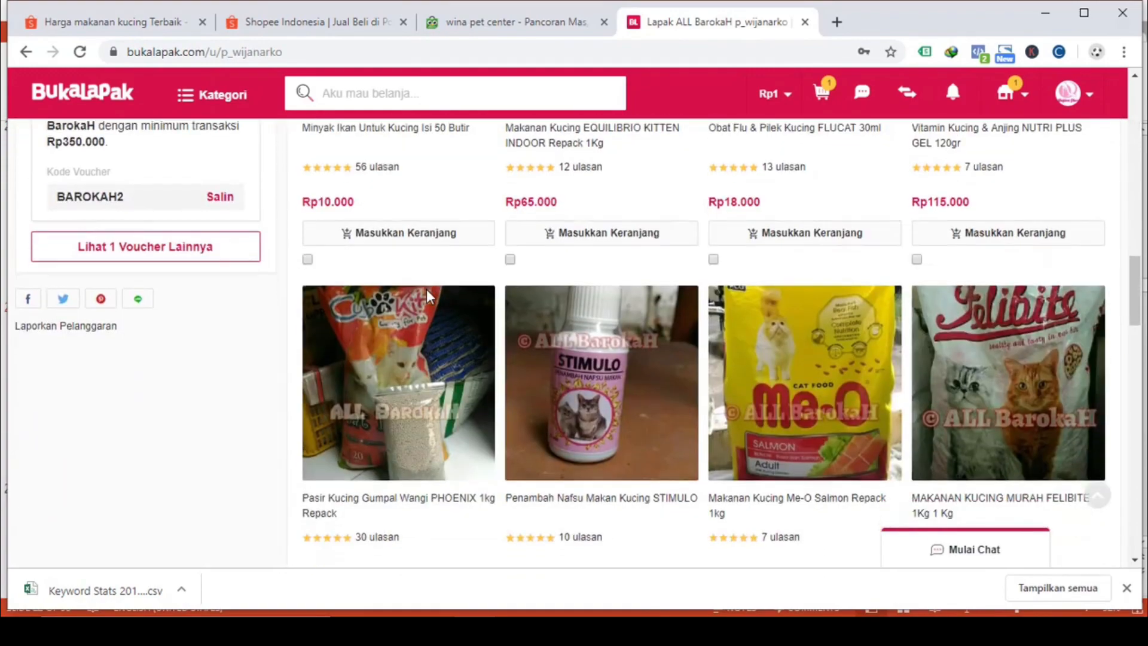
scroll(428, 294, "down", 10)
scroll(428, 294, "up", 10)
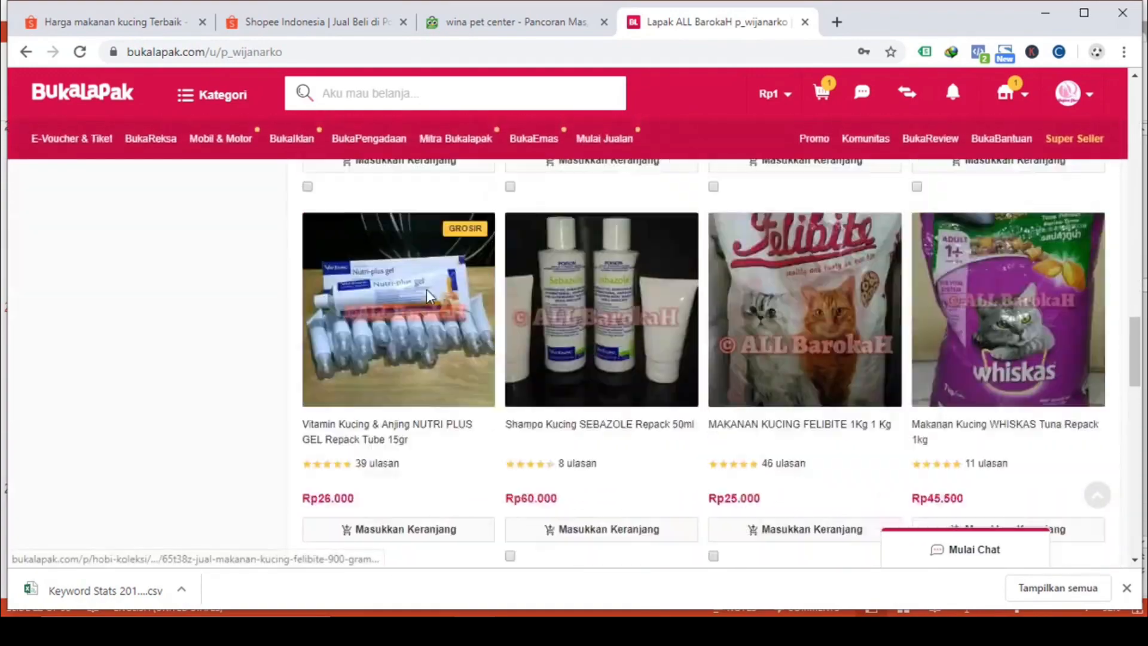
scroll(428, 294, "up", 15)
scroll(428, 295, "down", 5)
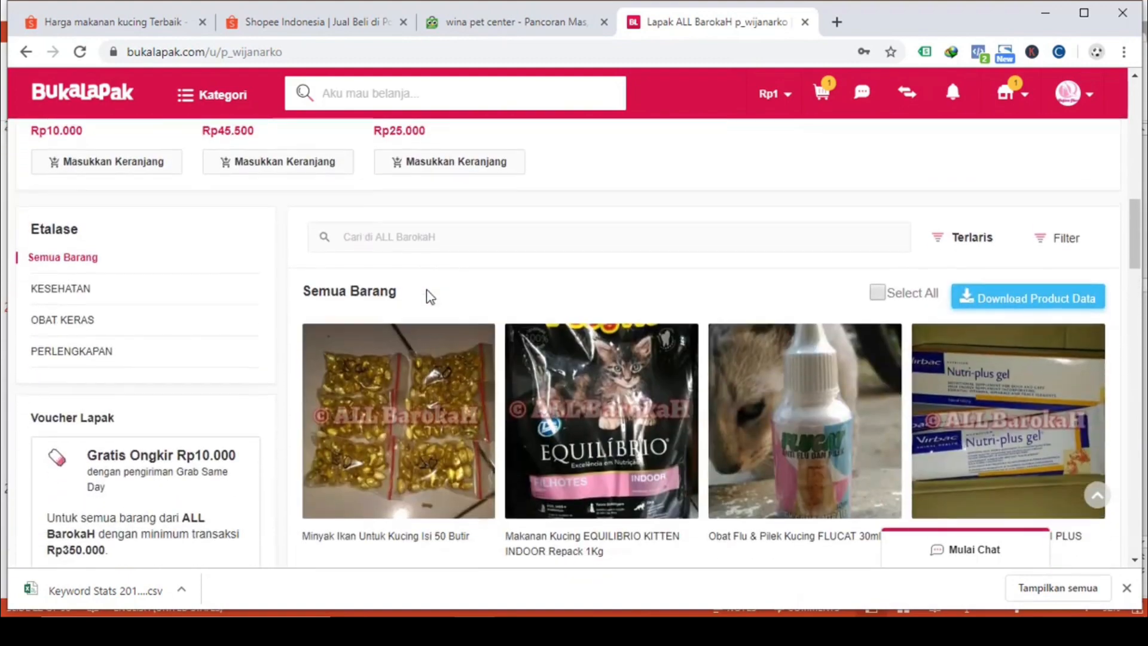
scroll(428, 295, "down", 1)
scroll(425, 294, "up", 10)
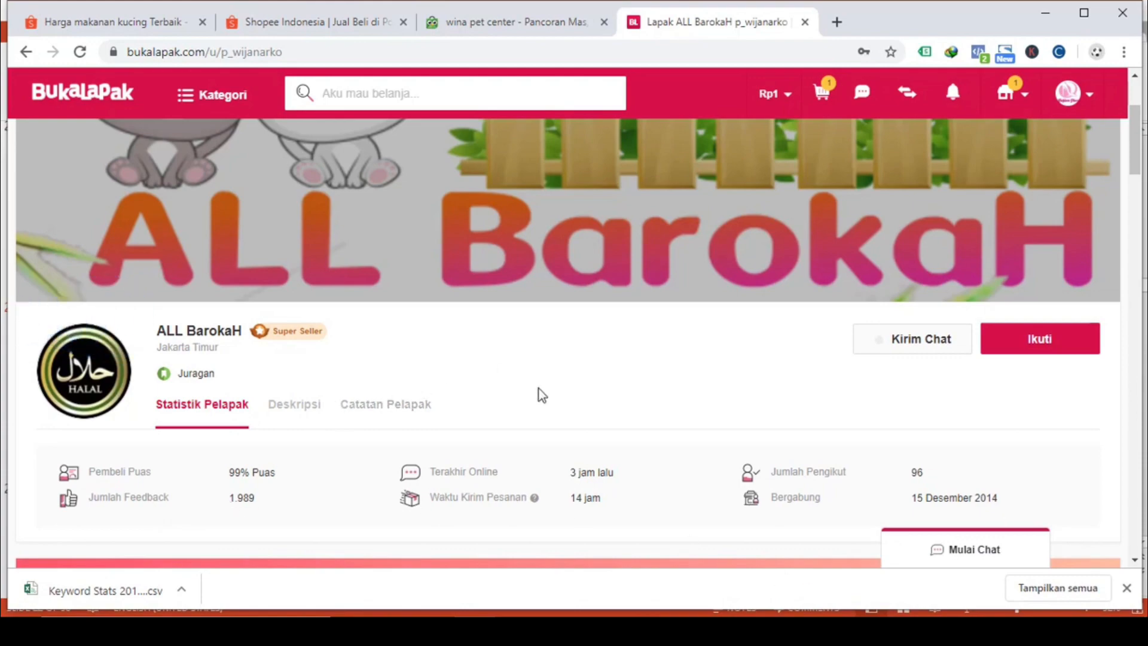
- Select all products in the shop's Semua Barang list and check that the individual items are ticked
scroll(538, 395, "down", 8)
scroll(541, 395, "down", 5)
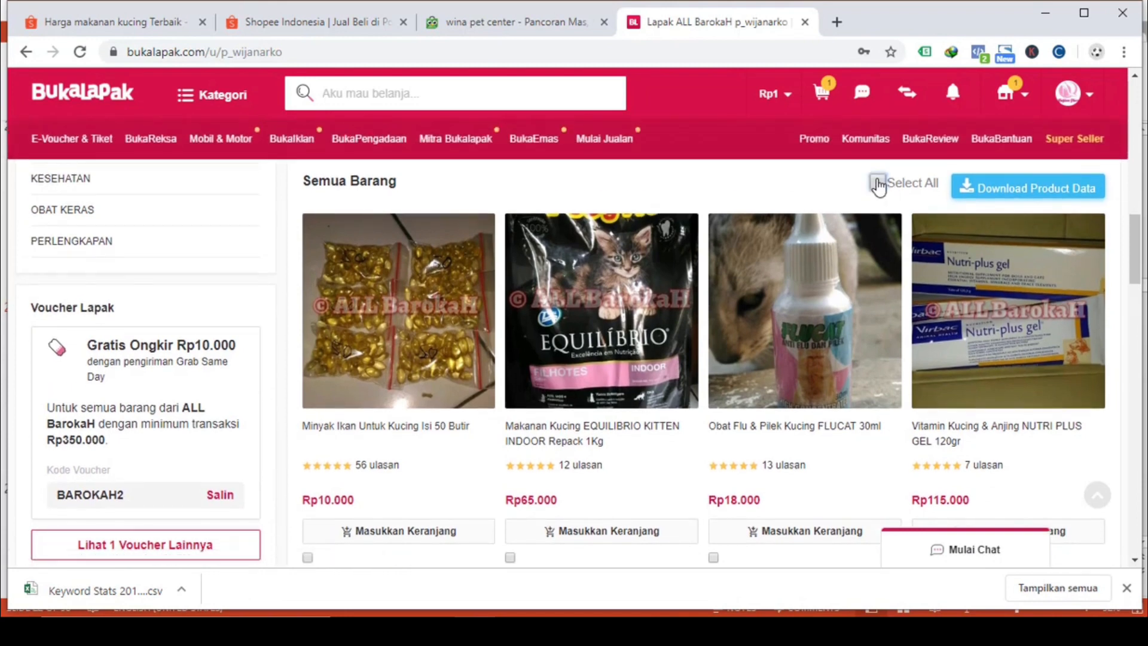
left_click(877, 182)
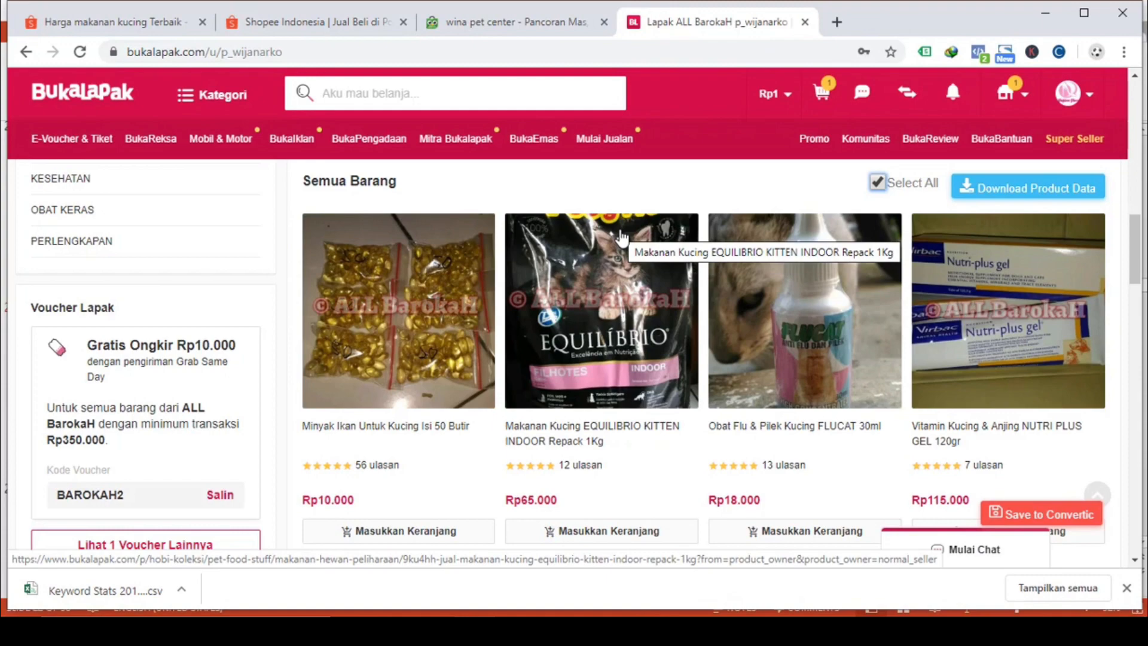
scroll(469, 374, "down", 5)
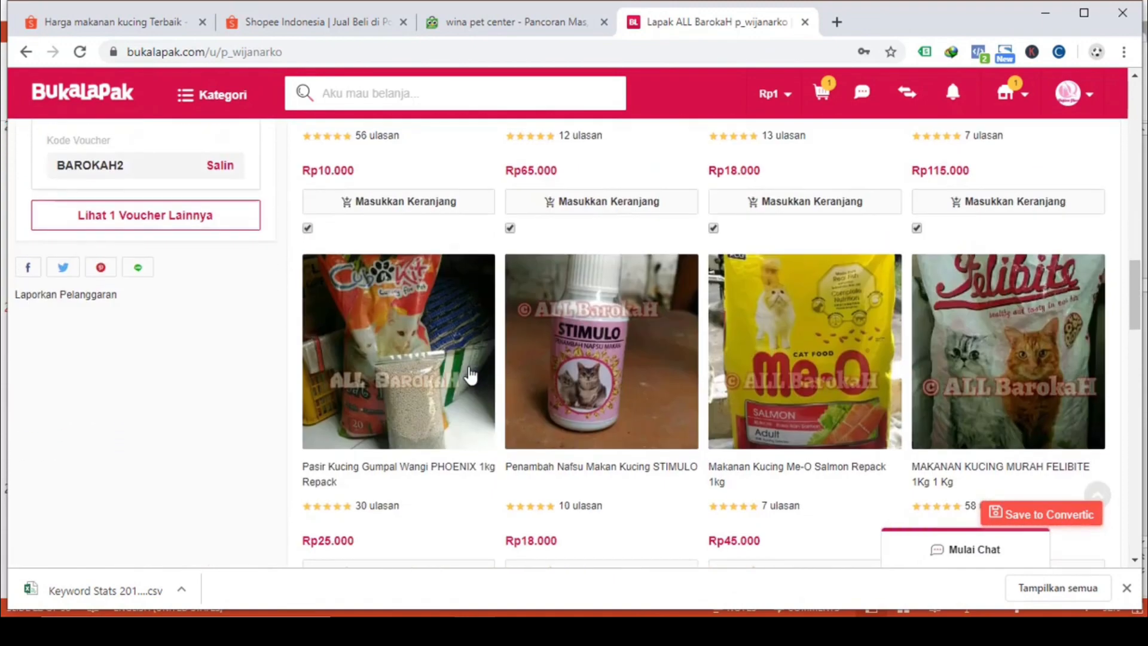
scroll(469, 374, "up", 2)
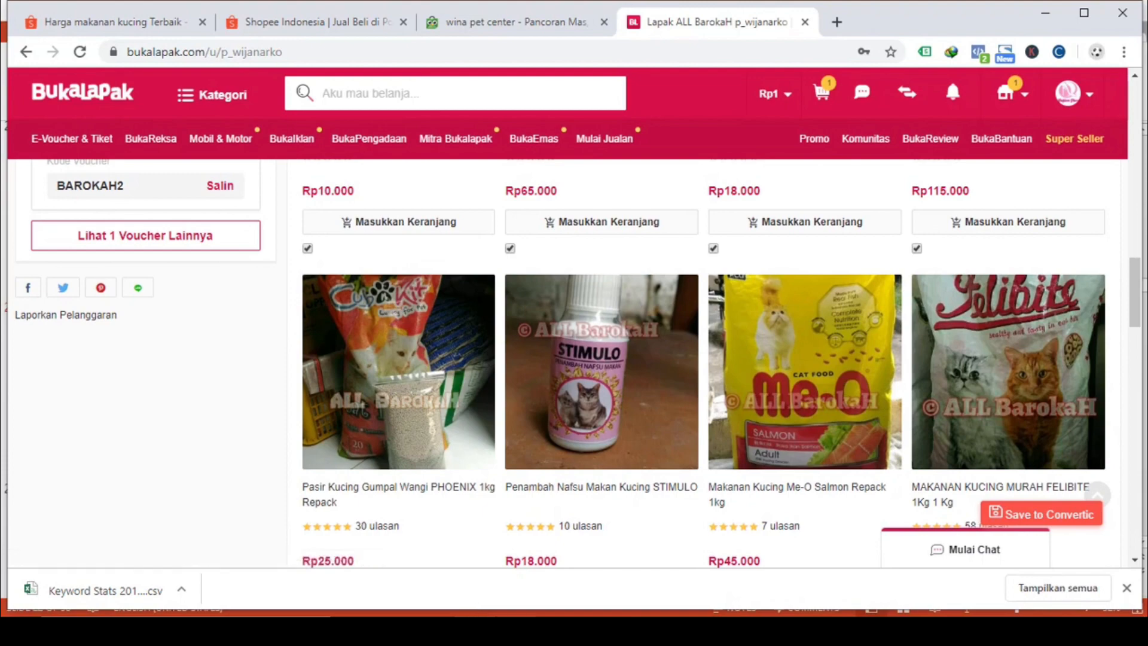
- Switch to the SHOPEE presentation in PowerPoint and show slide 21 on finding top Tokopedia suppliers
mouse_move(515, 622)
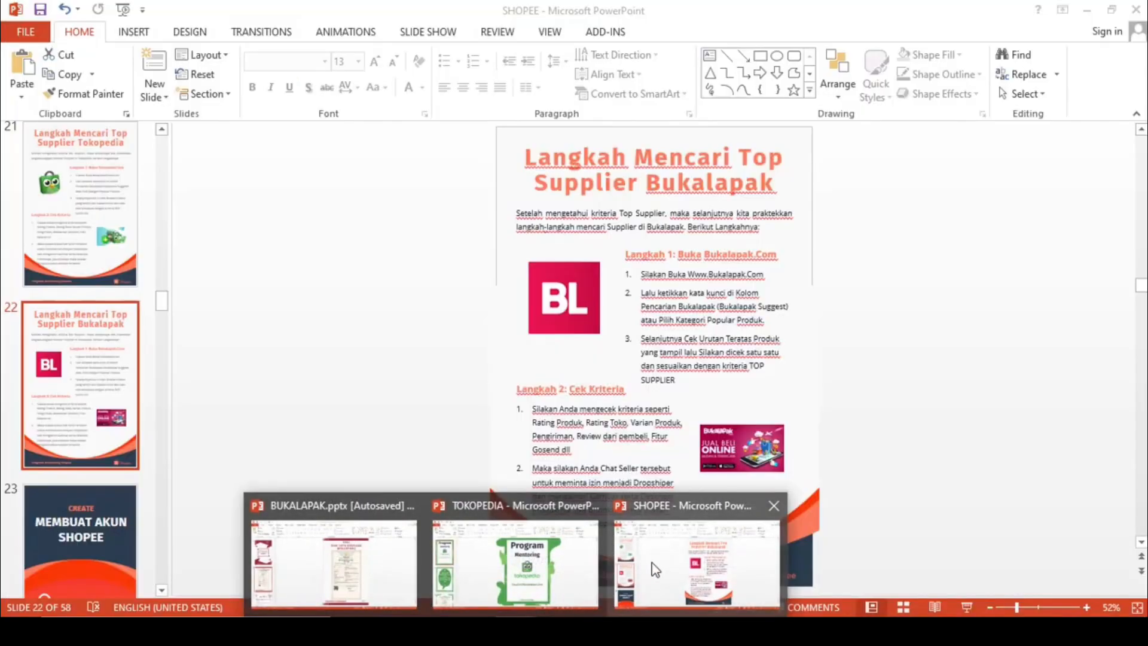
left_click(653, 565)
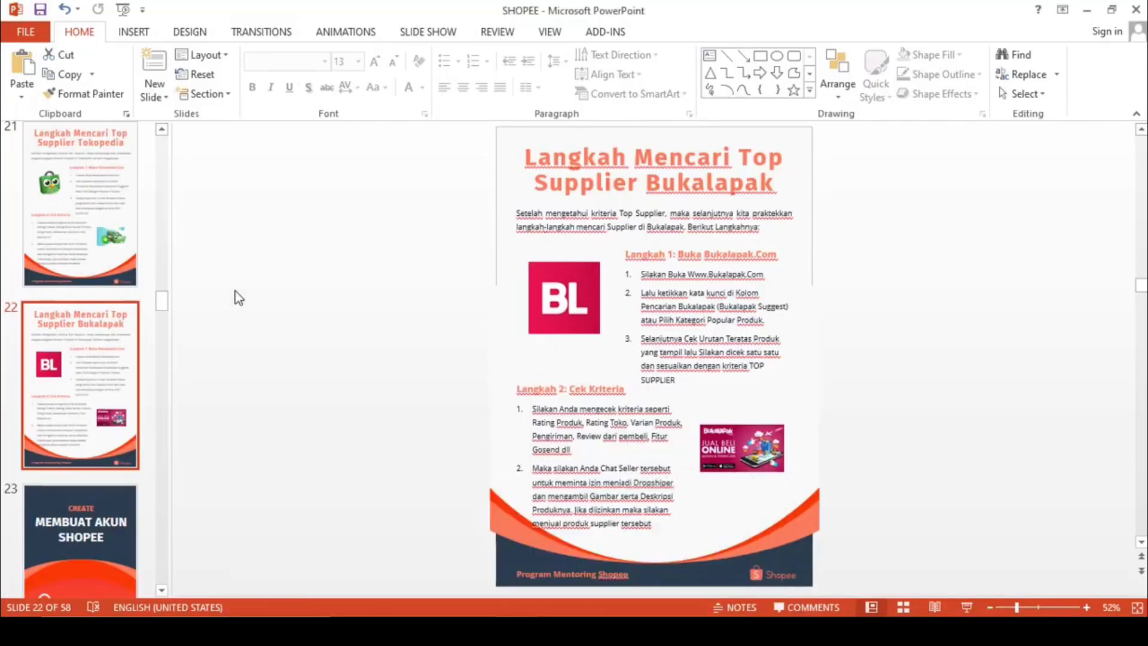
left_click(93, 205)
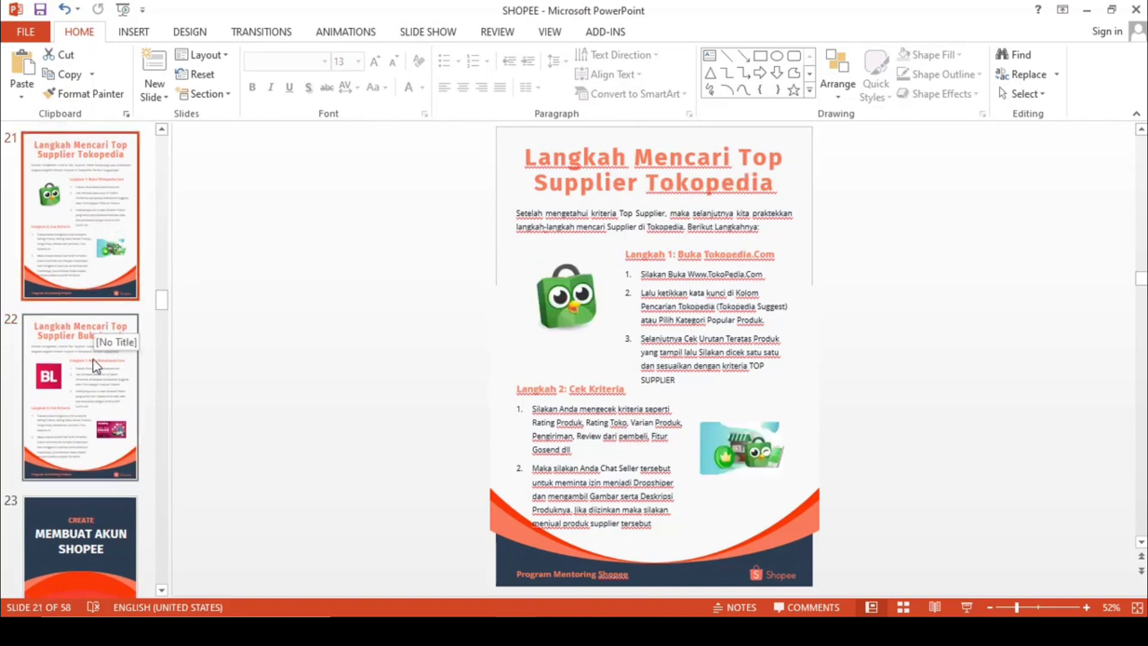